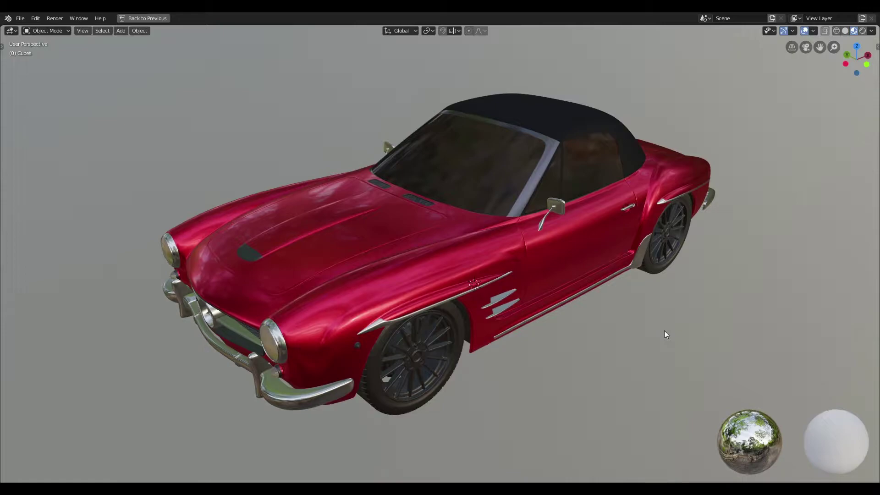
# Step: Check in the add-on preferences that Import Images as Planes is enabled, searching for "imag"
pyautogui.hotkey('shift', 'a')
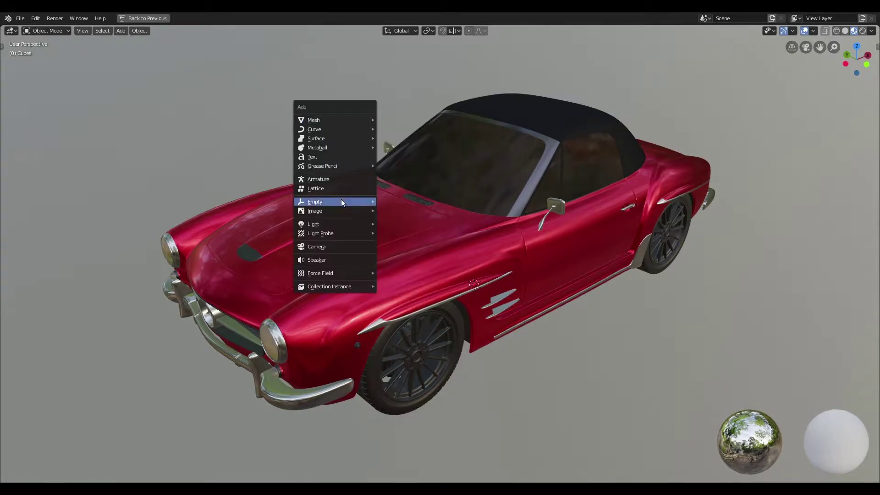
pyautogui.moveTo(340, 210)
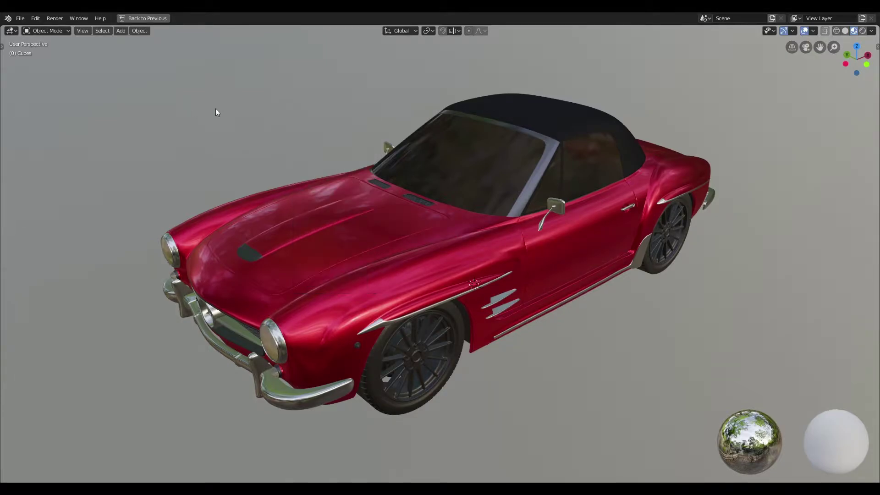
pyautogui.click(33, 19)
pyautogui.click(100, 144)
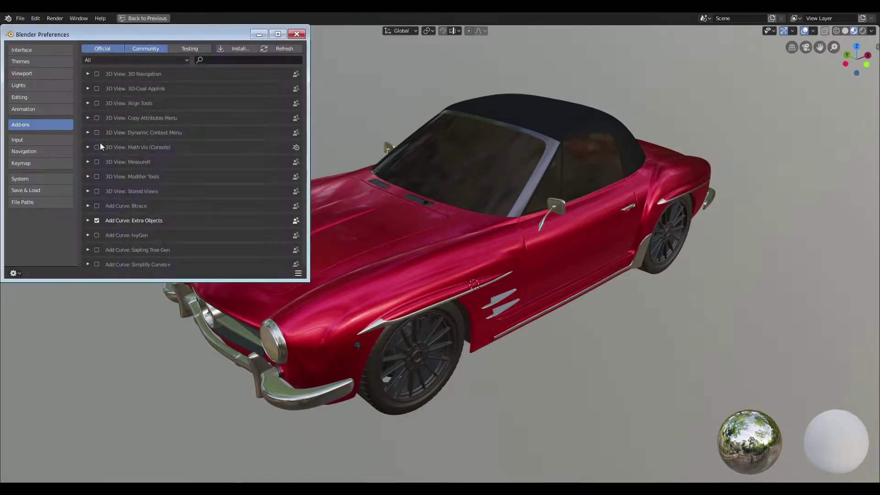
pyautogui.moveTo(231, 36); pyautogui.dragTo(431, 131)
pyautogui.click(436, 157)
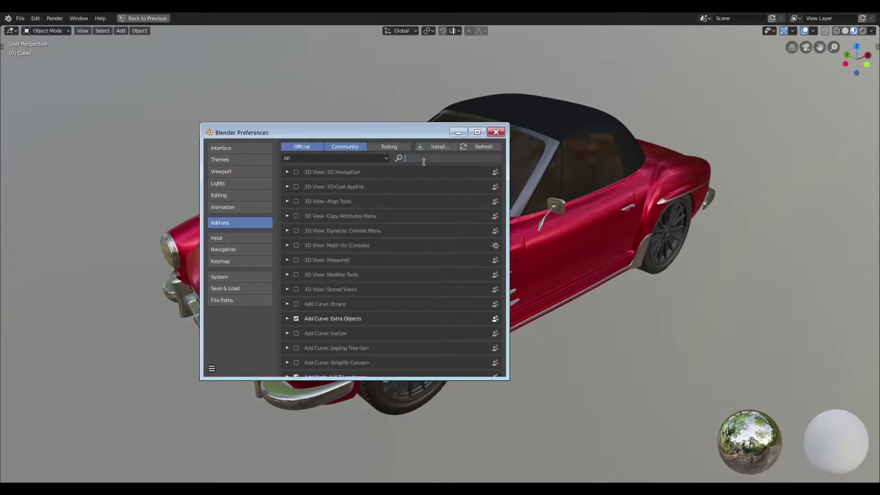
pyautogui.write('imag')
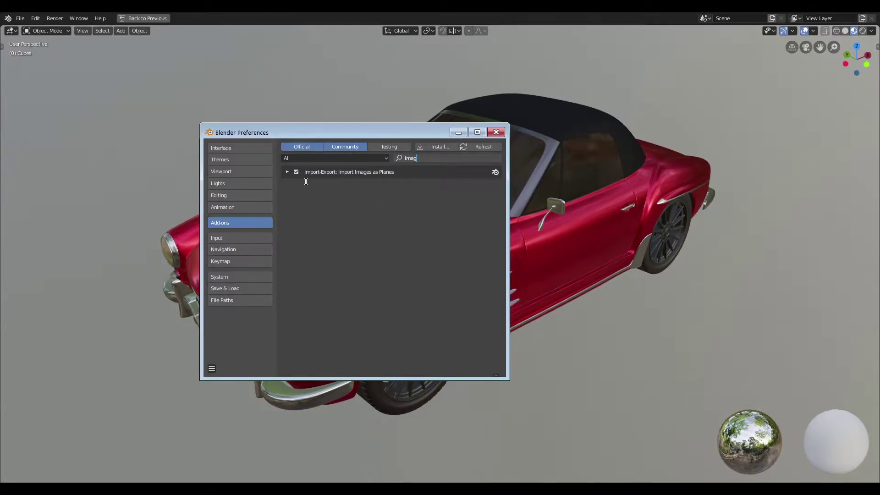
pyautogui.click(497, 133)
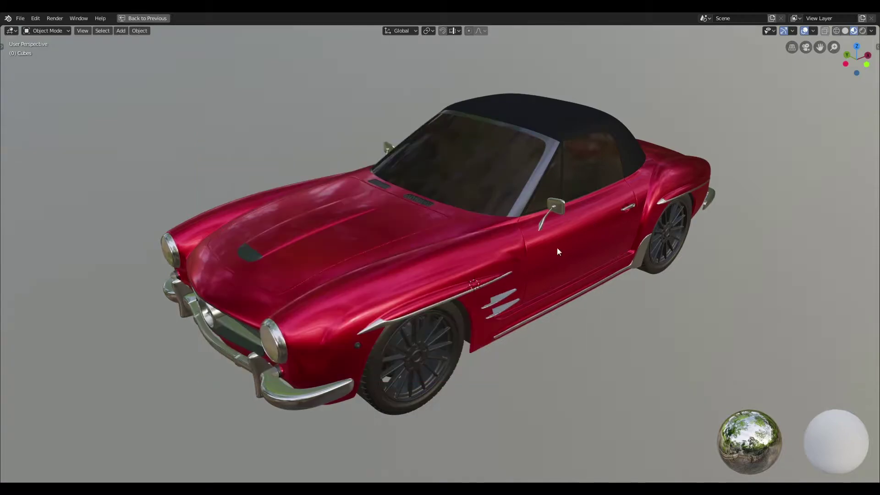
# Step: Import Untitled-1.png from the Vinyl Decals and Stickers folder as an image plane
pyautogui.hotkey('shift', 'a')
pyautogui.moveTo(496, 349)
pyautogui.click(581, 366)
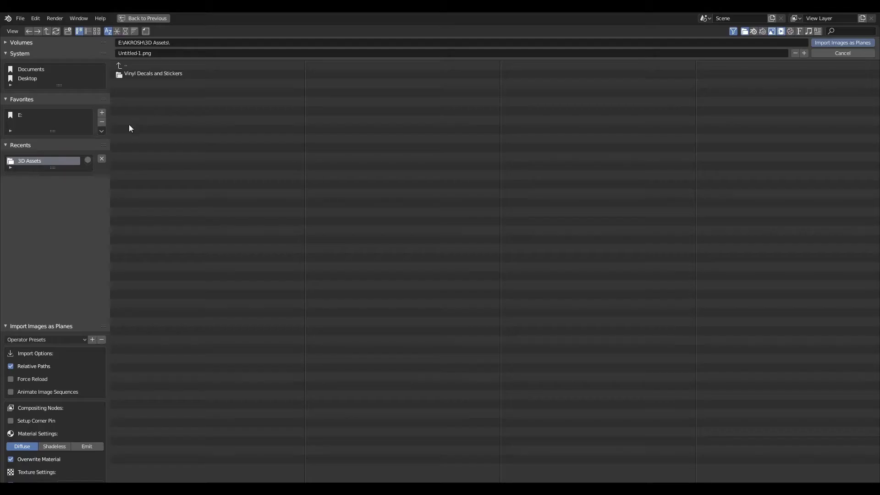
pyautogui.click(159, 75)
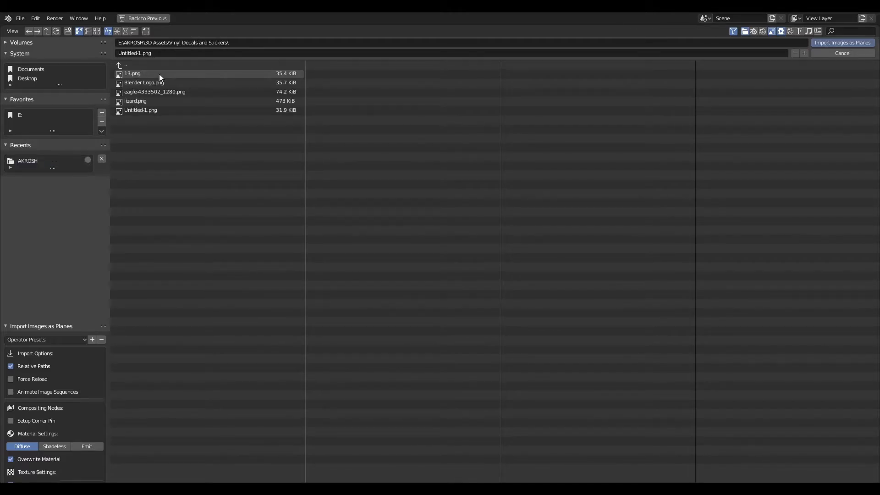
pyautogui.click(175, 110)
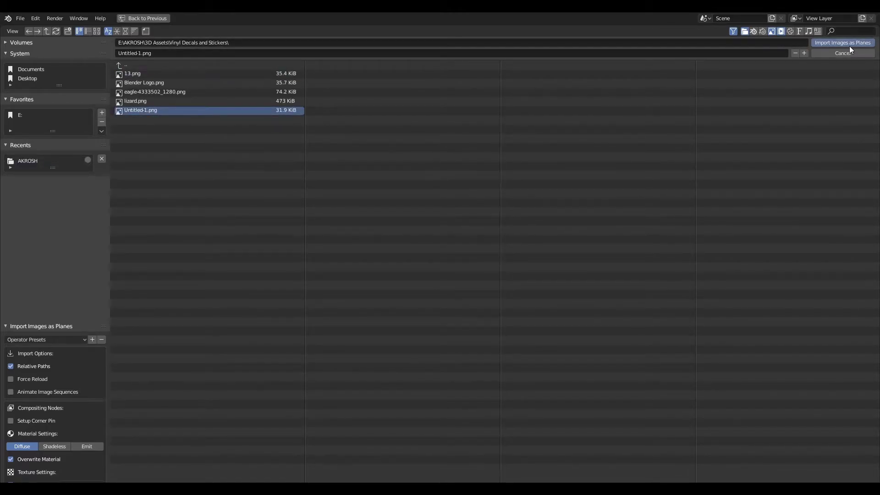
pyautogui.click(830, 44)
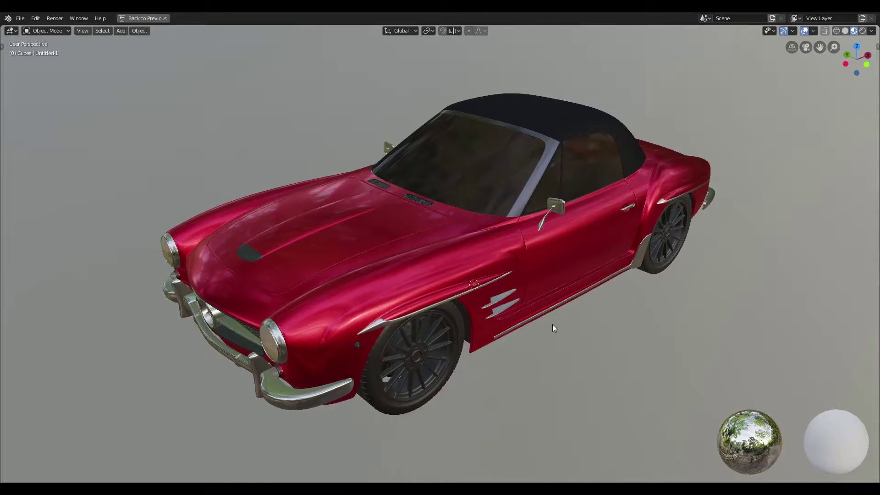
pyautogui.hotkey('shift', 'a')
pyautogui.press('Escape')
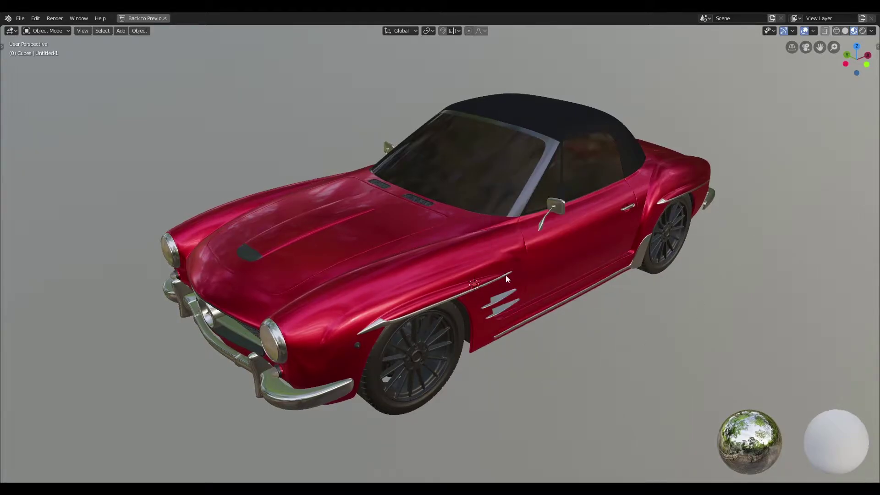
# Step: Scale the imported image plane by a factor of 50 on all axes
pyautogui.press('s')
pyautogui.click(775, 141)
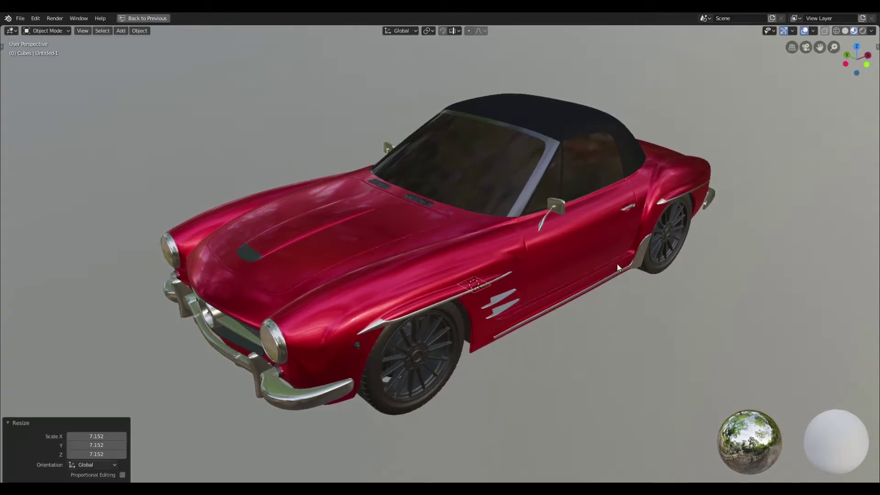
pyautogui.moveTo(98, 436); pyautogui.dragTo(98, 455)
pyautogui.write('50')
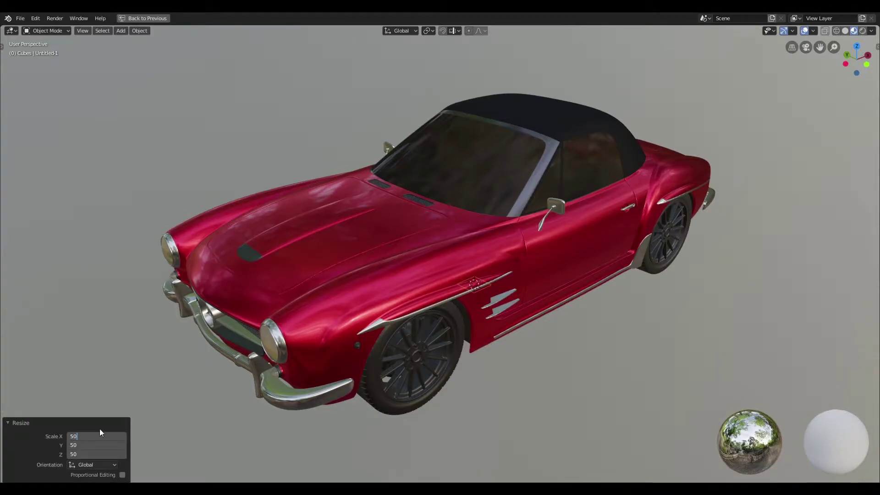
pyautogui.press('Return')
pyautogui.scroll(-3, 567, 358)
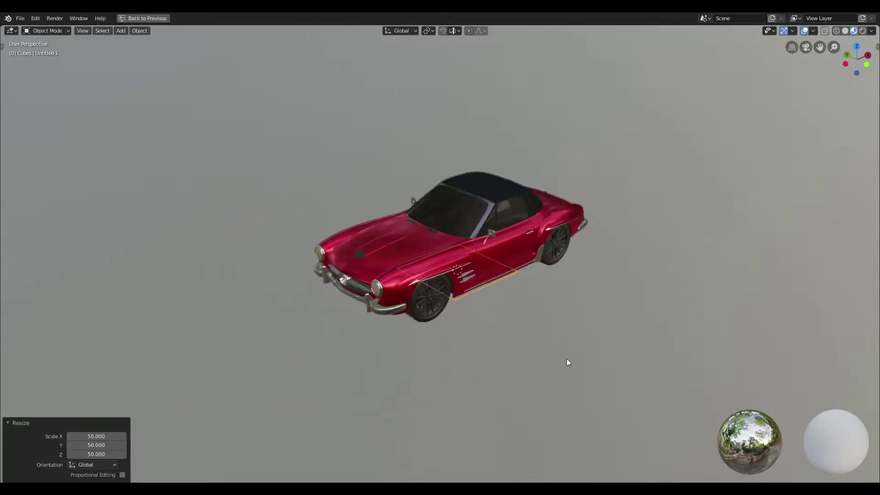
pyautogui.click(545, 312)
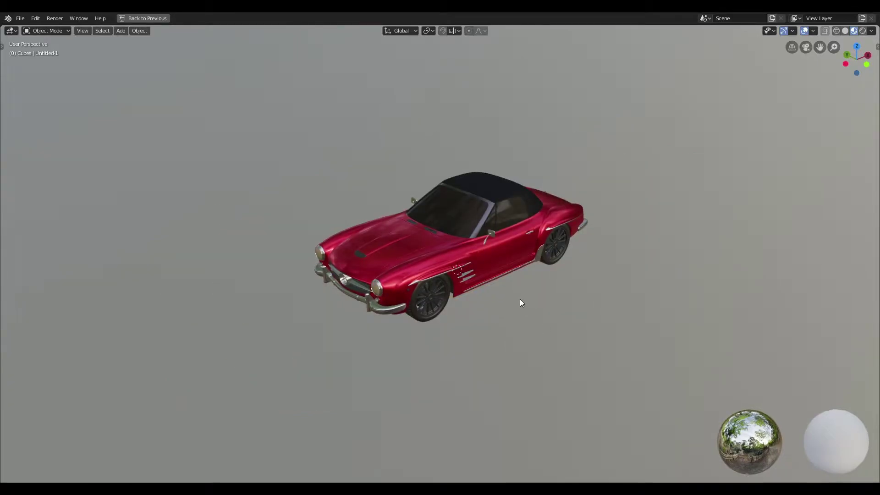
# Step: Reselect the Untitled-1 plane and move it about -70 m along Y, out beside the car
pyautogui.scroll(2, 520, 299)
pyautogui.hotkey('ctrl', 'space')
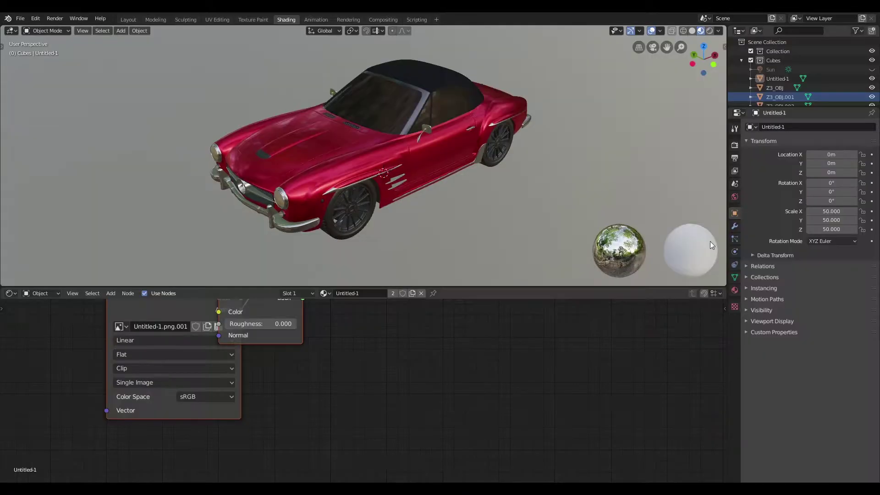
pyautogui.click(796, 80)
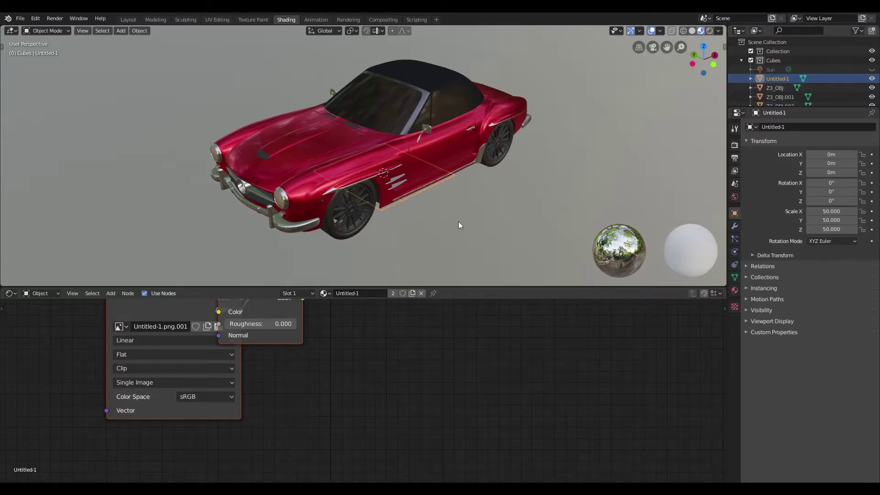
pyautogui.hotkey('ctrl', 'space')
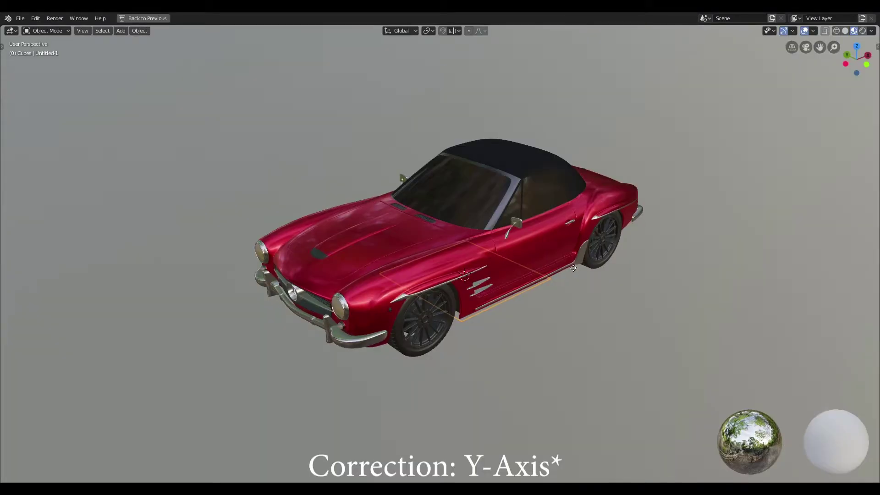
pyautogui.press('g')
pyautogui.press('y')
pyautogui.click(705, 364)
pyautogui.keyDown('shift'); pyautogui.moveTo(705, 363); pyautogui.dragTo(587, 299, button='middle'); pyautogui.keyUp('shift')
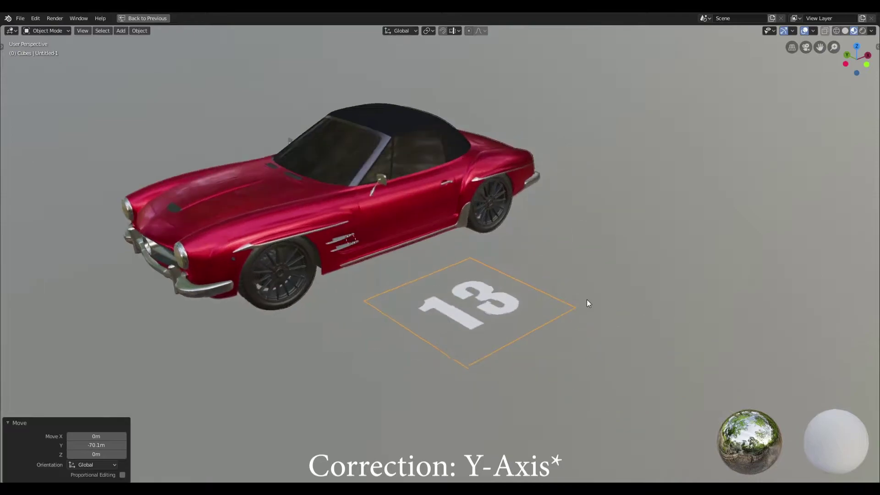
# Step: Rotate the image plane 90° about the X axis so it stands upright
pyautogui.write('rx90')
pyautogui.press('Return')
# Step: In front view, move the decal plane about 5.55 m in X and 21.6 m in Z onto the door and scale it to about 0.61
pyautogui.press('`')
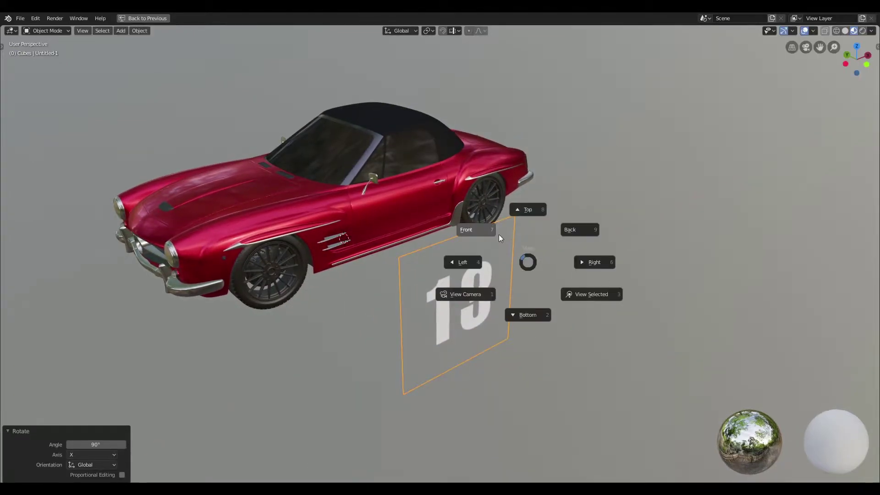
pyautogui.click(498, 234)
pyautogui.scroll(4, 499, 235)
pyautogui.keyDown('shift'); pyautogui.moveTo(502, 227); pyautogui.dragTo(499, 348, button='middle'); pyautogui.keyUp('shift')
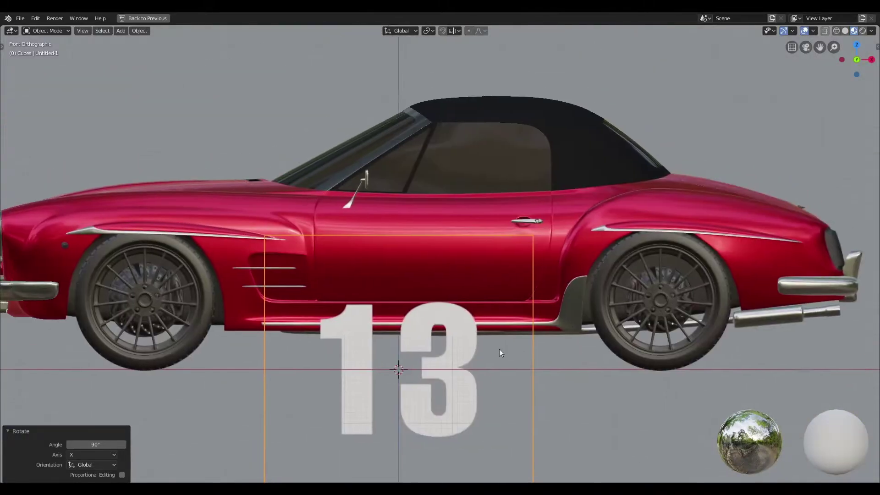
pyautogui.press('g')
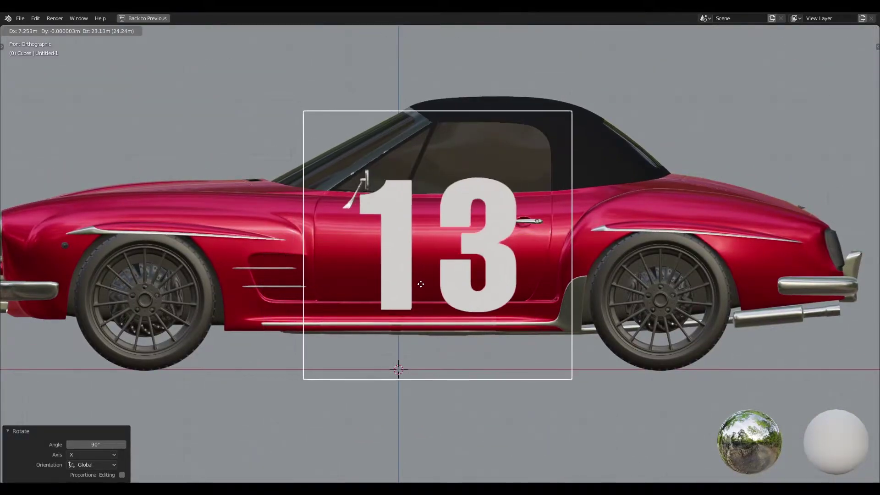
pyautogui.click(414, 286)
pyautogui.press('s')
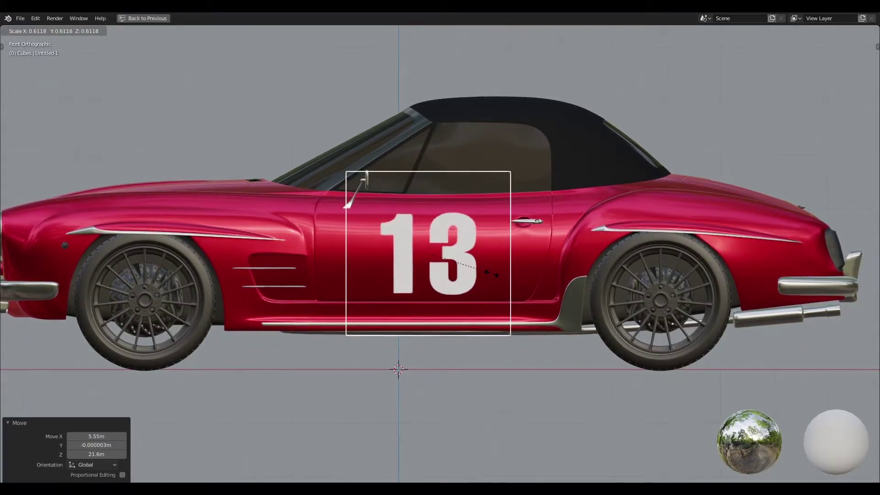
pyautogui.click(490, 277)
# Step: Add a centred horizontal loop cut to the decal plane and bevel it about 0.27 m into edges just above and below the 13
pyautogui.scroll(2, 515, 270)
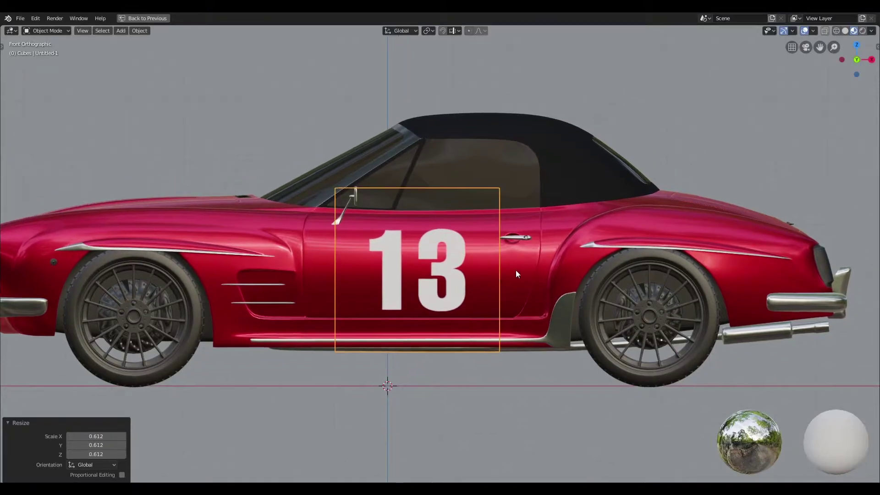
pyautogui.press('Tab')
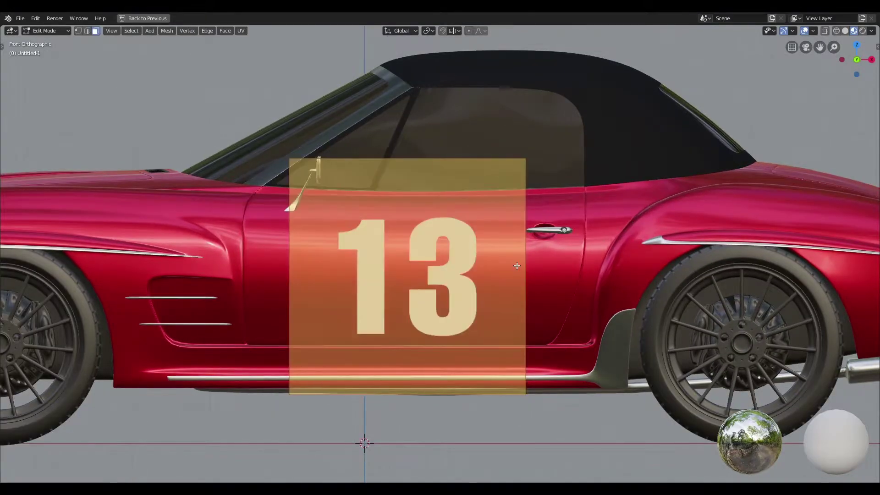
pyautogui.hotkey('ctrl', 'r')
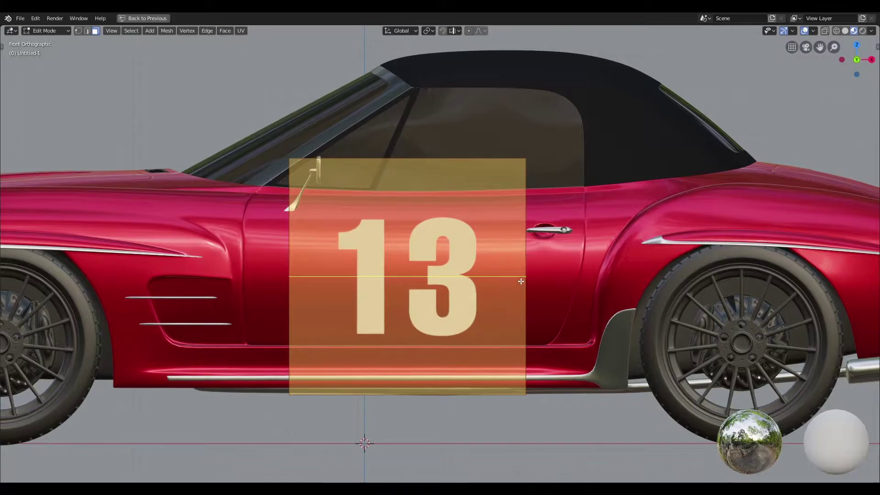
pyautogui.click(534, 265)
pyautogui.rightClick(534, 266)
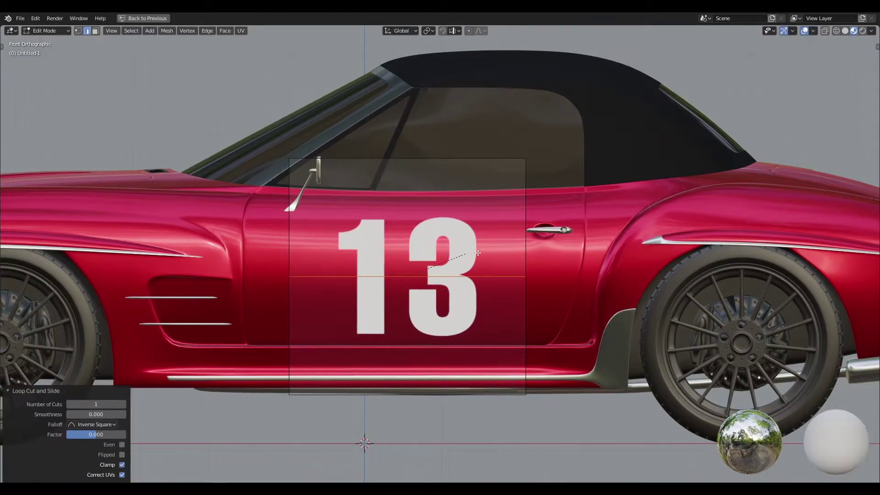
pyautogui.hotkey('ctrl', 'b')
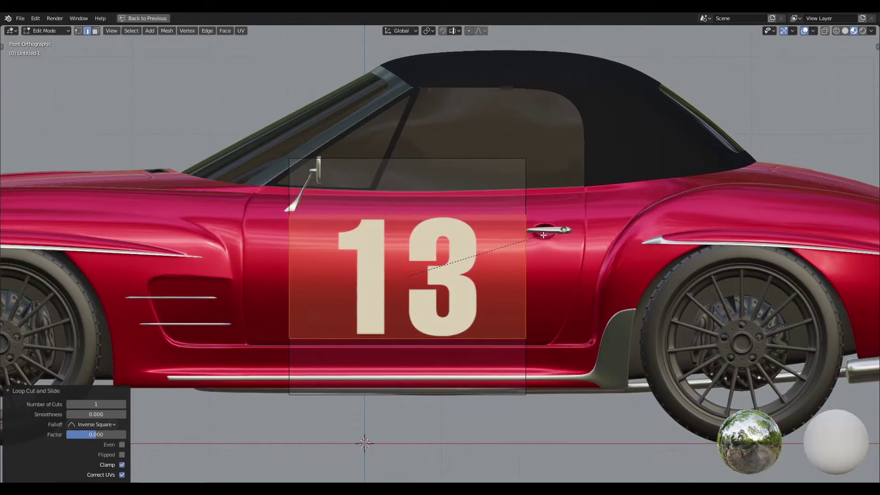
pyautogui.click(562, 230)
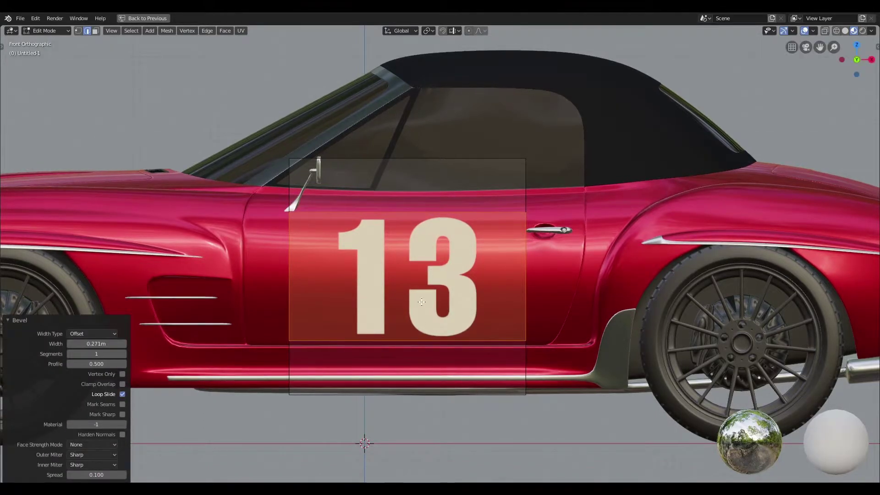
# Step: Add a centred vertical loop cut to the decal plane and bevel it into two edges just outside the 13's sides
pyautogui.hotkey('ctrl', 'r')
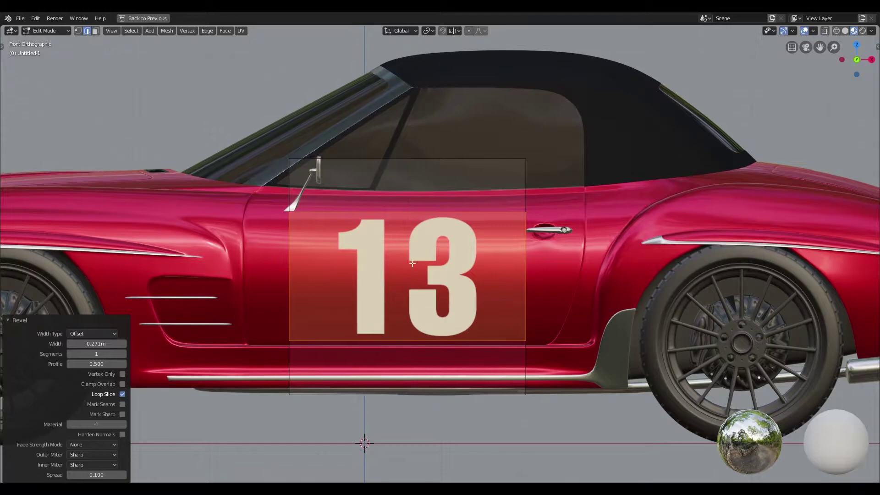
pyautogui.click(411, 158)
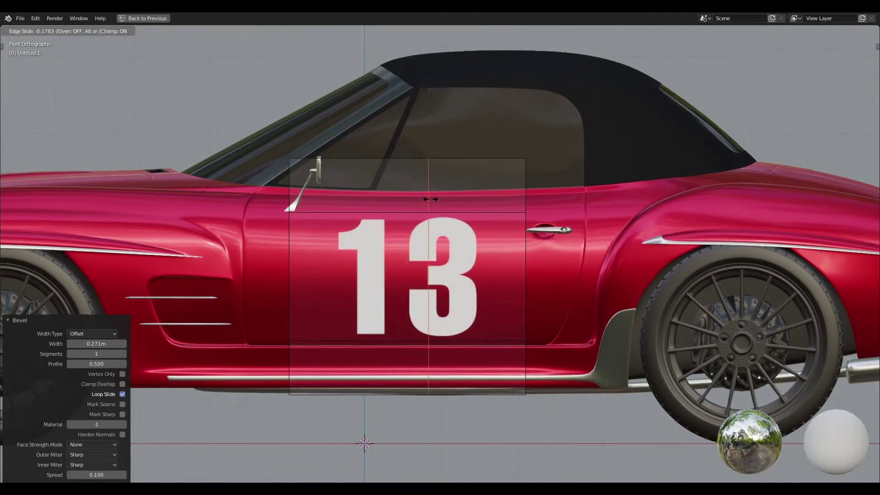
pyautogui.rightClick(433, 197)
pyautogui.hotkey('ctrl', 'b')
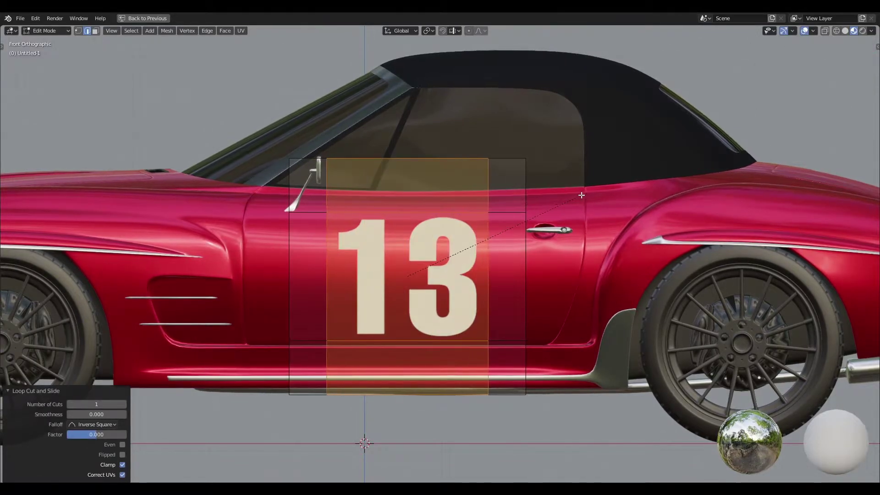
pyautogui.click(576, 195)
# Step: Delete all faces of the decal plane except the central one containing the 13
pyautogui.hotkey('alt', 'a')
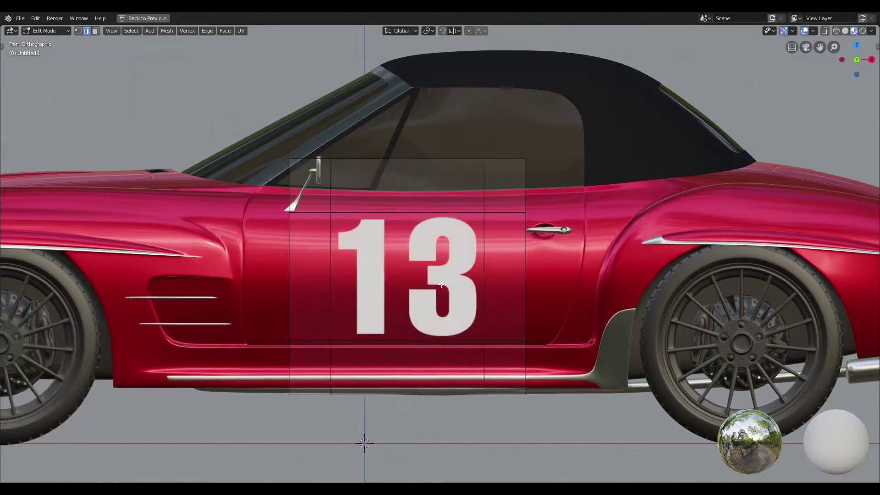
pyautogui.press('3')
pyautogui.click(423, 272)
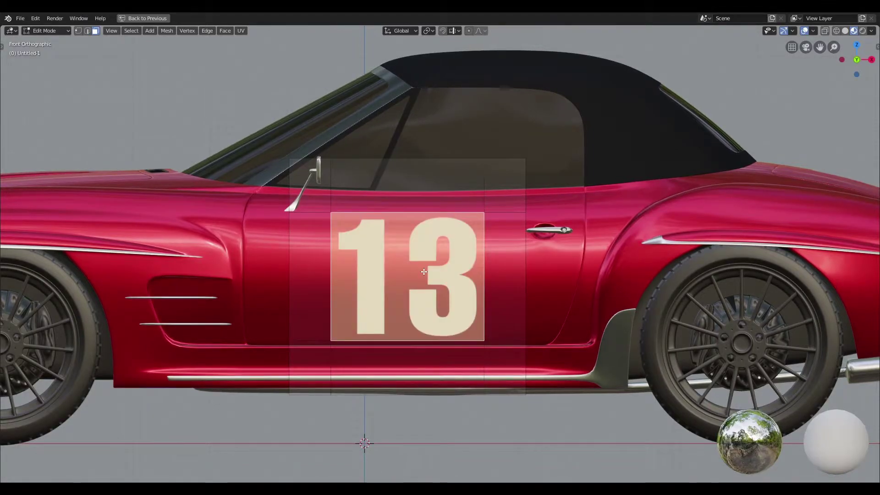
pyautogui.hotkey('ctrl', 'i')
pyautogui.press('x')
pyautogui.click(498, 273)
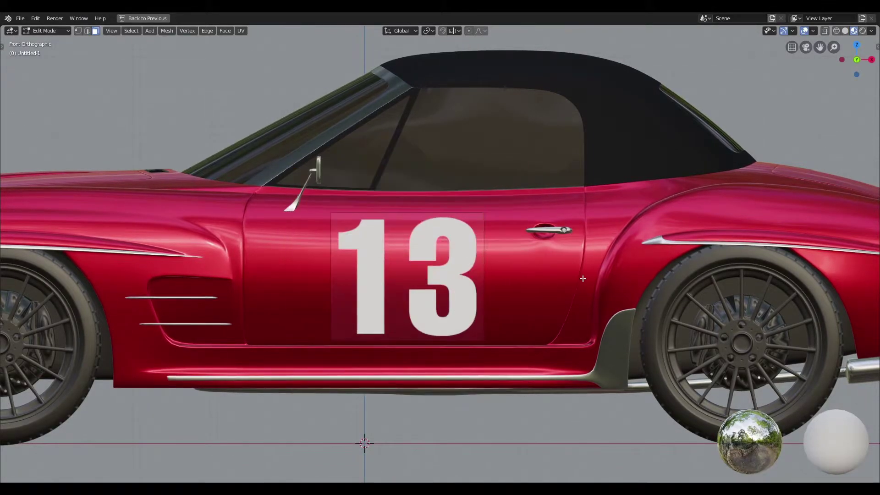
# Step: Return the decal plane to Object Mode and restore the full Shading workspace layout
pyautogui.scroll(-2, 583, 278)
pyautogui.moveTo(499, 251)
pyautogui.mouseDown(button='middle')
pyautogui.moveTo(615, 289)
pyautogui.moveTo(588, 270)
pyautogui.mouseUp(button='middle')
pyautogui.scroll(1, 615, 289)
pyautogui.press('Tab')
pyautogui.hotkey('ctrl', 'space')
pyautogui.scroll(-5, 378, 368)
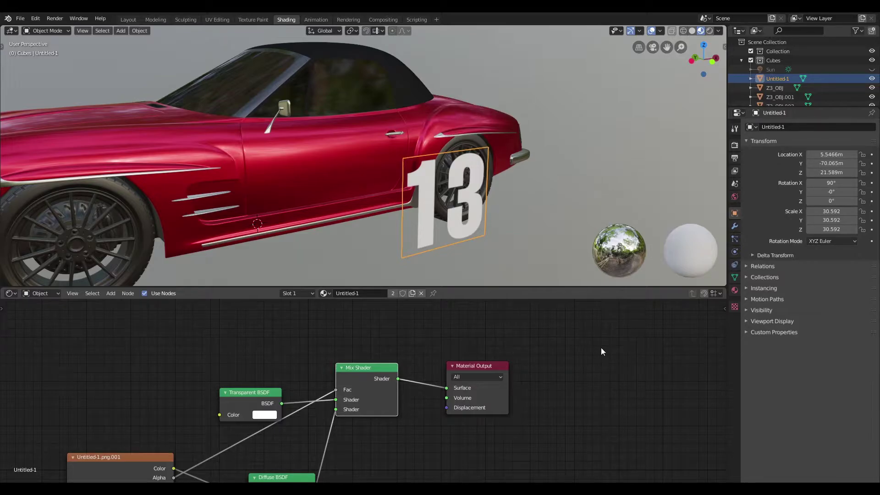
# Step: Set the decal material's blend mode to Alpha Blend and check the render engine and shader nodes
pyautogui.click(734, 278)
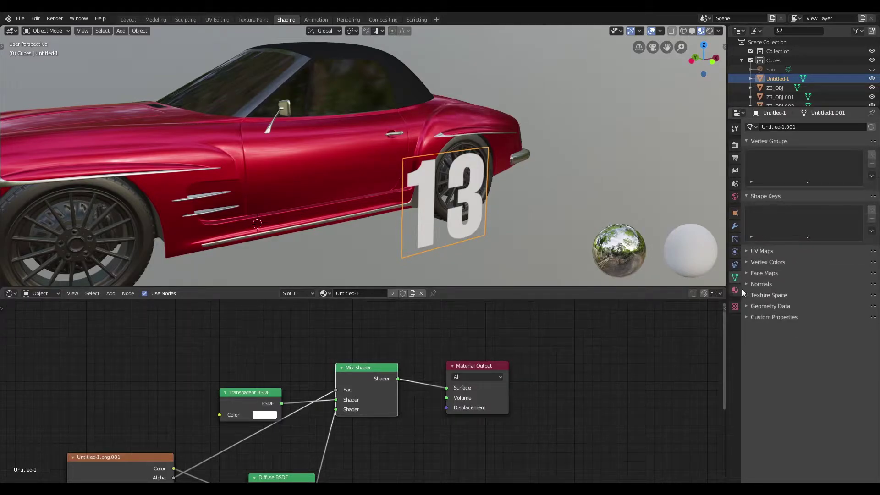
pyautogui.click(735, 291)
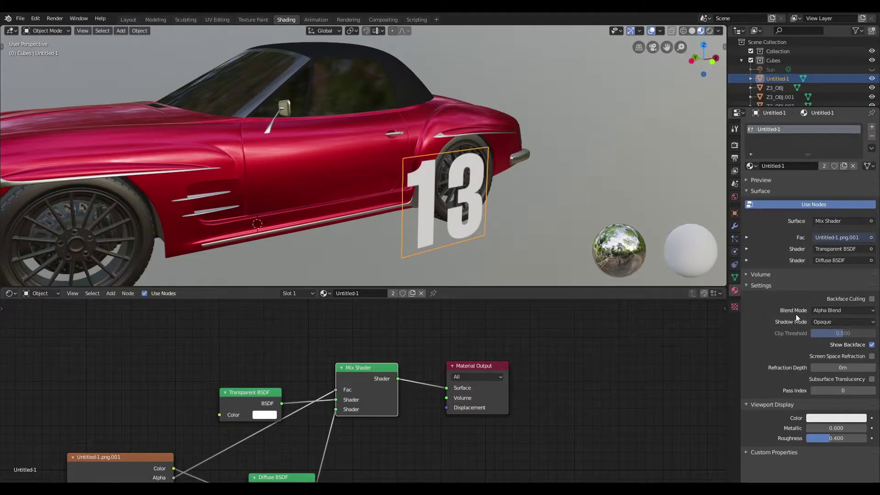
pyautogui.click(829, 311)
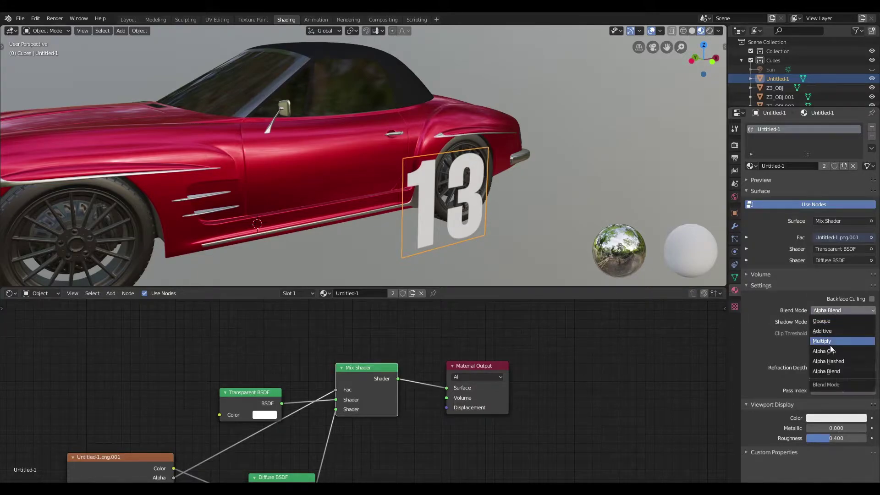
pyautogui.click(840, 371)
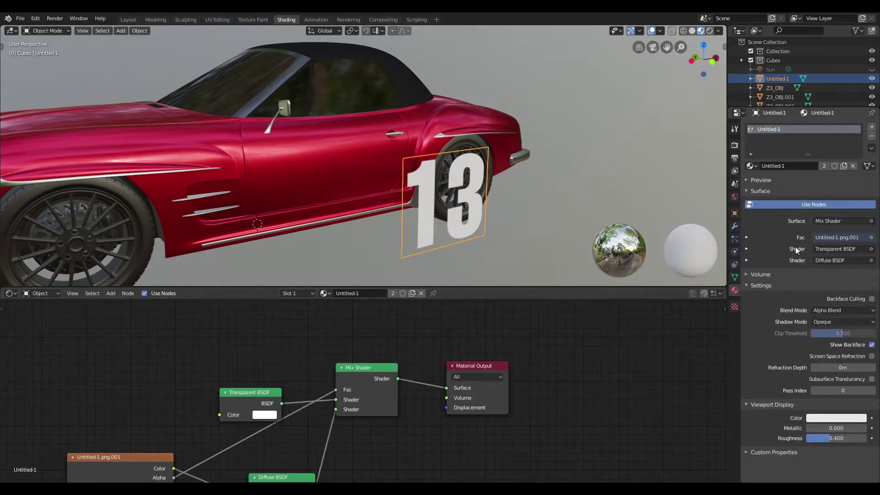
pyautogui.click(735, 146)
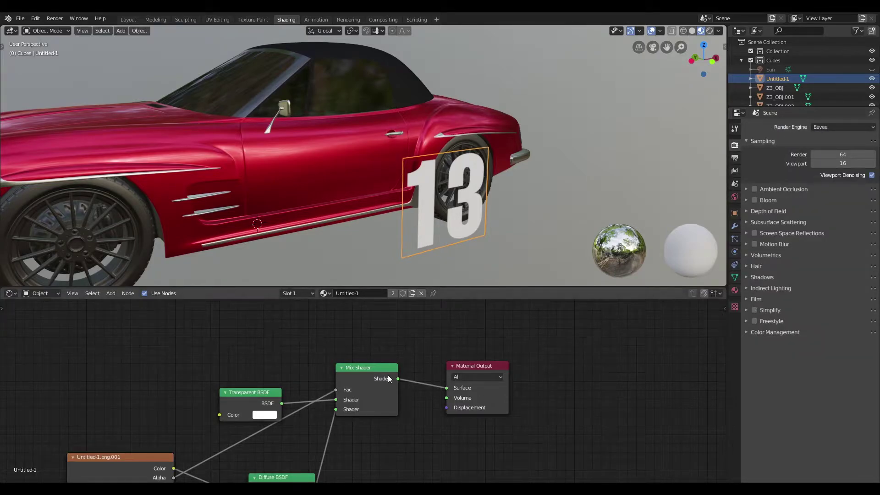
pyautogui.scroll(-5, 388, 395)
pyautogui.moveTo(395, 444); pyautogui.dragTo(476, 411, button='middle')
pyautogui.scroll(3, 497, 377)
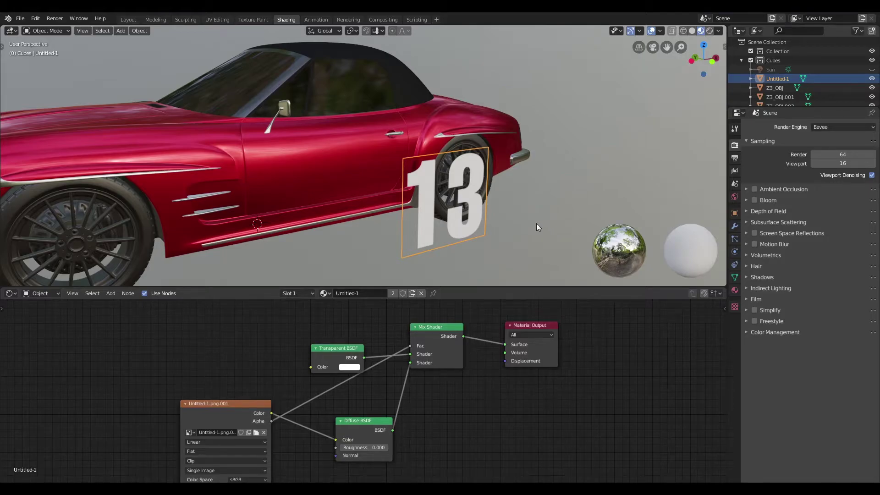
# Step: Add a level 3 Subdivision Surface modifier to the decal plane and set its type to Simple
pyautogui.hotkey('ctrl', '3')
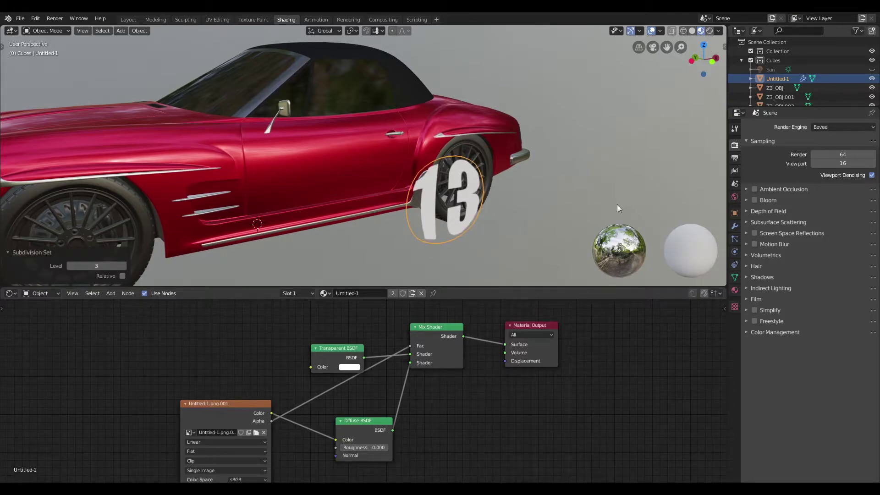
pyautogui.click(734, 226)
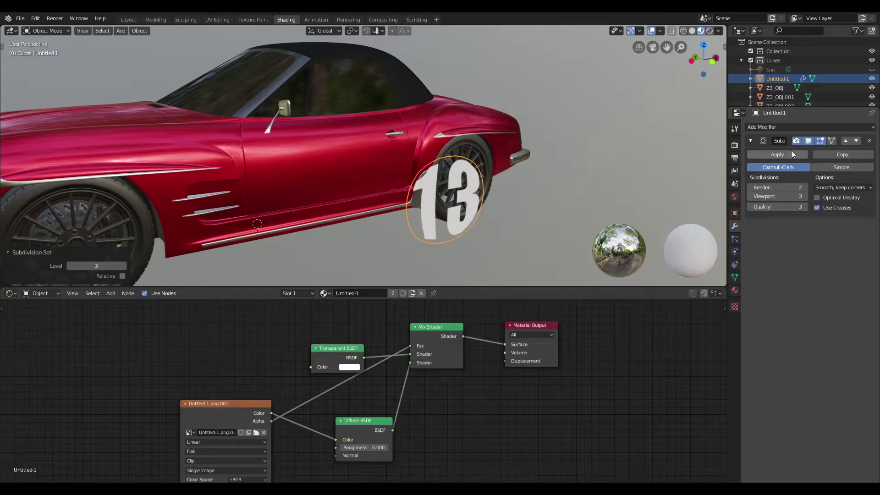
pyautogui.click(830, 166)
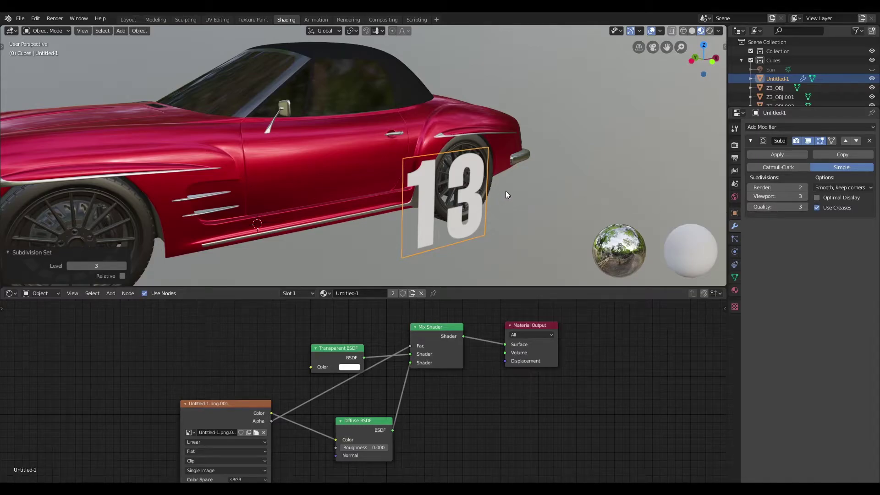
# Step: Add a Shrinkwrap modifier to the decal plane with the car body Z3_OBJ.003 as its target
pyautogui.press('q')
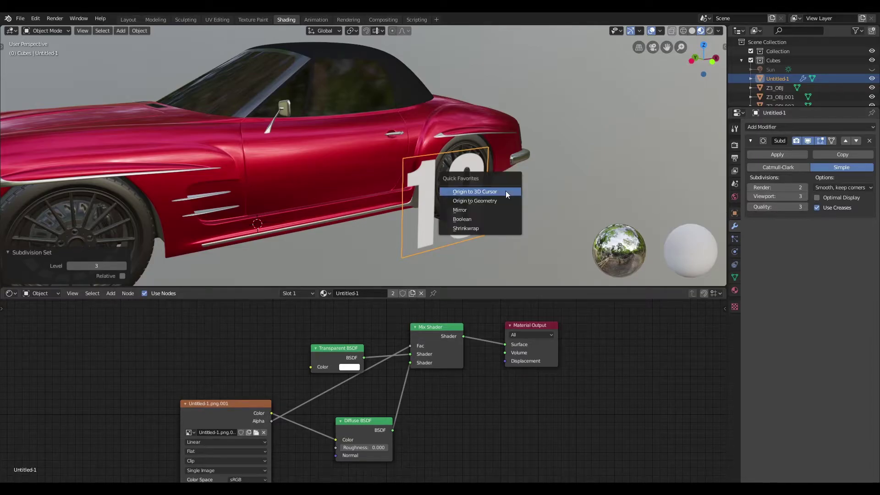
pyautogui.click(485, 227)
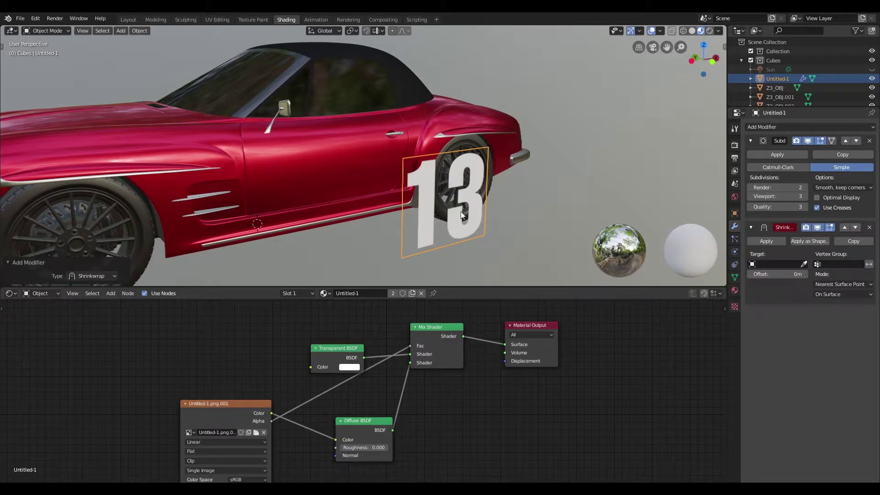
pyautogui.click(804, 264)
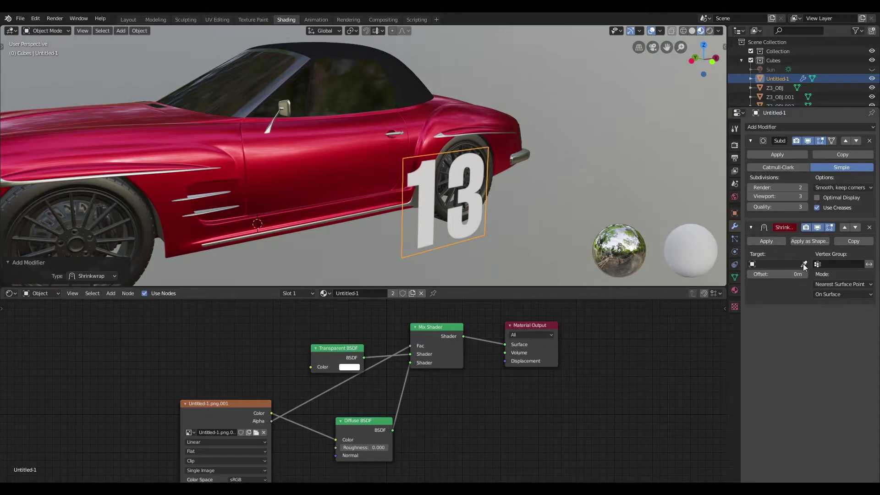
pyautogui.click(359, 146)
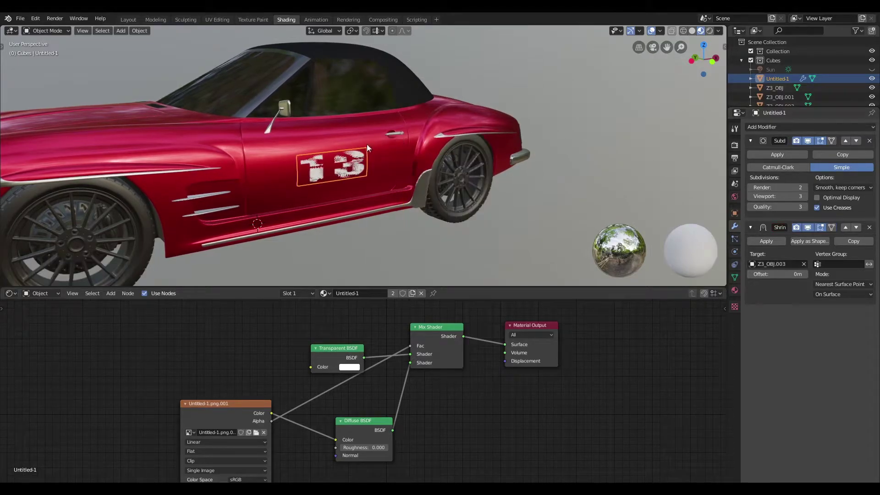
# Step: Set the decal's Shrinkwrap to Project mode in the negative direction, with an offset of 0.006 m
pyautogui.click(844, 284)
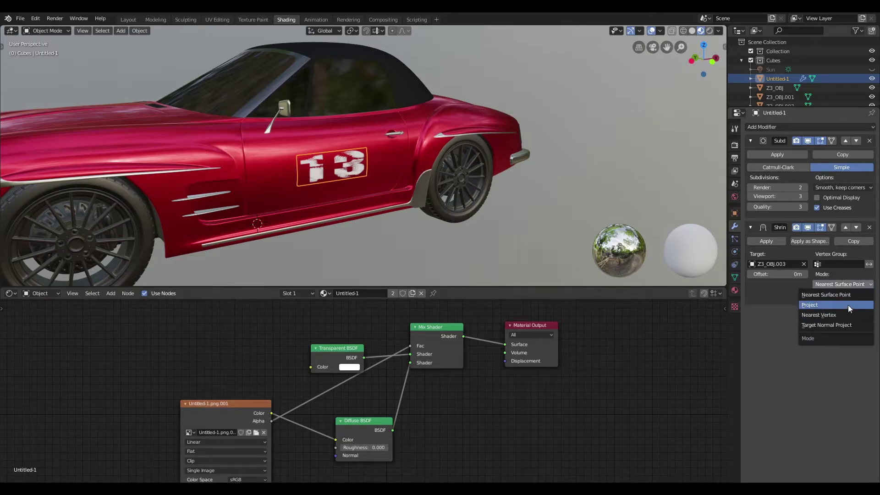
pyautogui.click(848, 304)
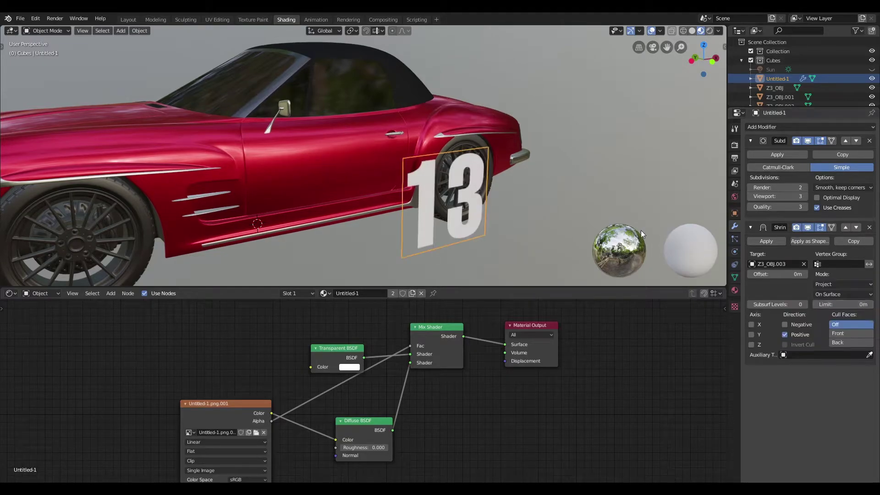
pyautogui.click(785, 324)
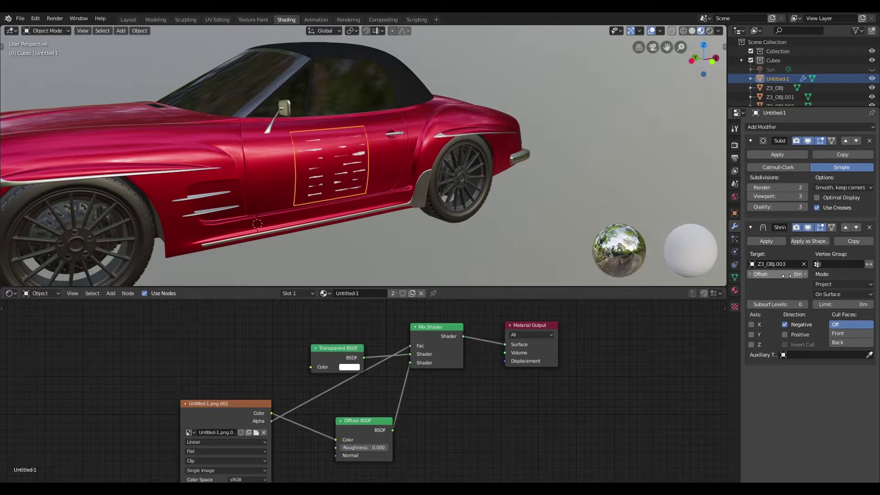
pyautogui.moveTo(786, 276); pyautogui.dragTo(792, 276)
pyautogui.scroll(6, 416, 207)
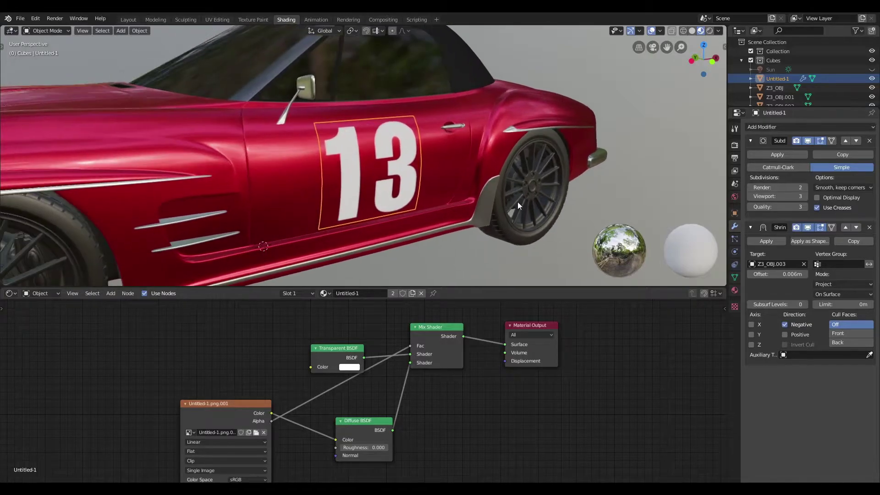
pyautogui.moveTo(532, 199); pyautogui.dragTo(536, 197, button='middle')
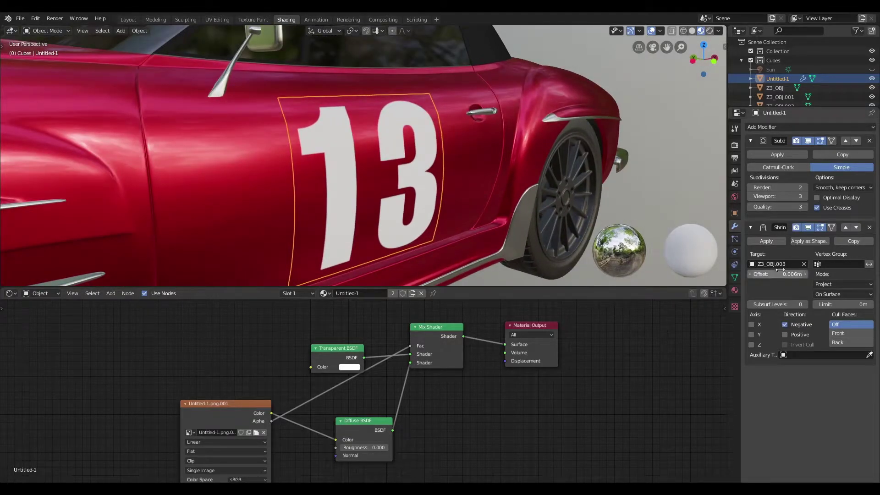
# Step: Deselect the decal and examine its fit on the car door from several angles
pyautogui.moveTo(683, 172); pyautogui.dragTo(454, 146, button='middle')
pyautogui.click(450, 139)
pyautogui.rightClick(455, 134)
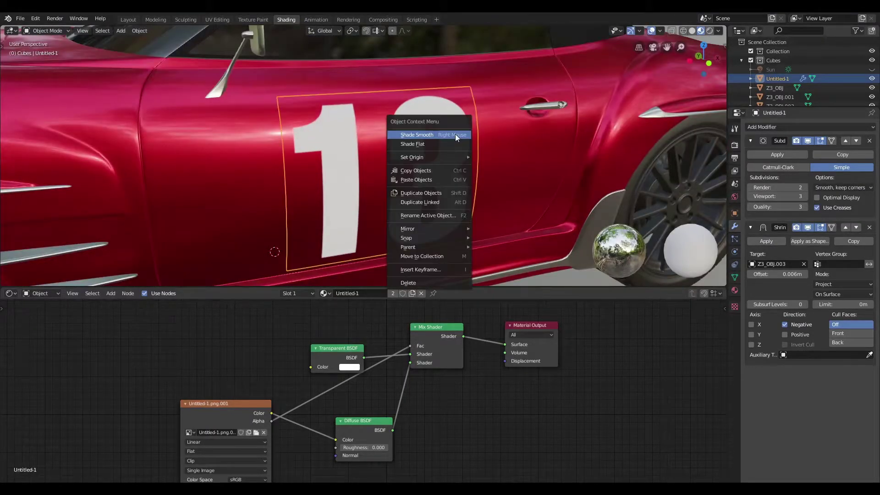
pyautogui.press('Escape')
pyautogui.scroll(-4, 512, 185)
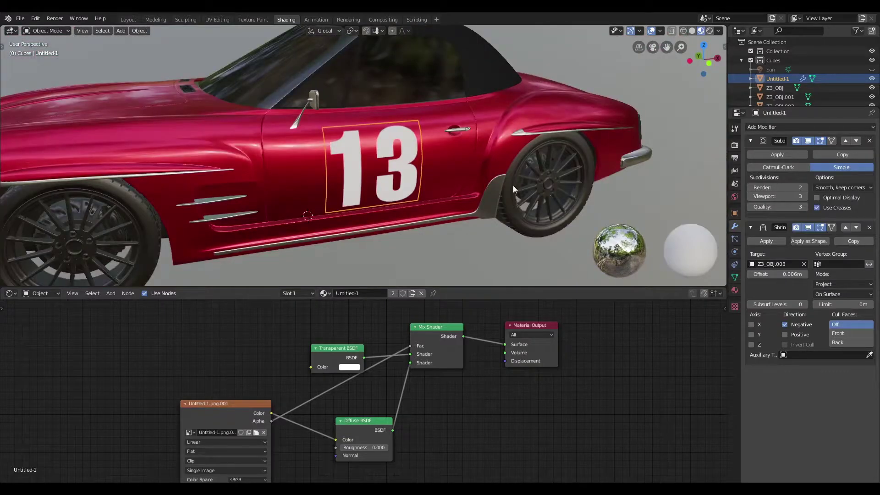
pyautogui.click(645, 204)
pyautogui.moveTo(534, 194); pyautogui.dragTo(479, 155, button='middle')
pyautogui.scroll(-3, 527, 180)
pyautogui.scroll(4, 457, 167)
# Step: Insert a Principled BSDF node on the link between the image texture's colour and the Diffuse BSDF
pyautogui.moveTo(458, 410); pyautogui.dragTo(450, 385, button='middle')
pyautogui.hotkey('shift', 'a')
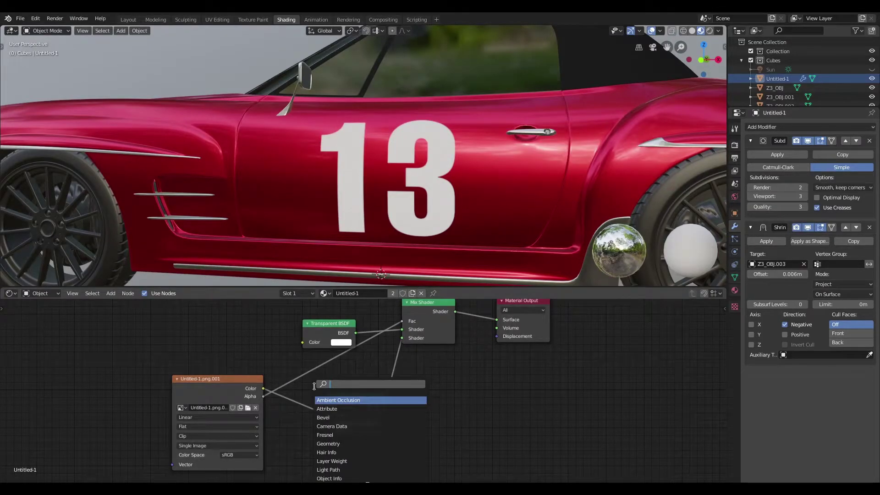
pyautogui.write('pr')
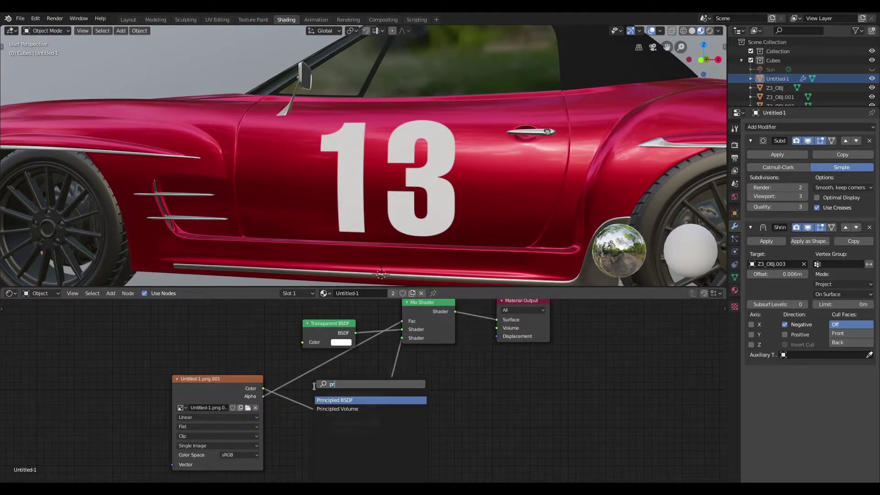
pyautogui.press('Return')
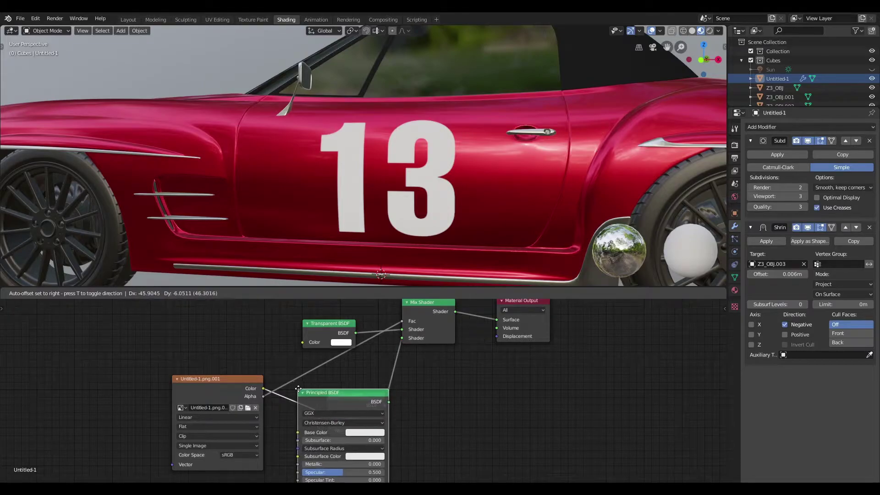
pyautogui.click(298, 389)
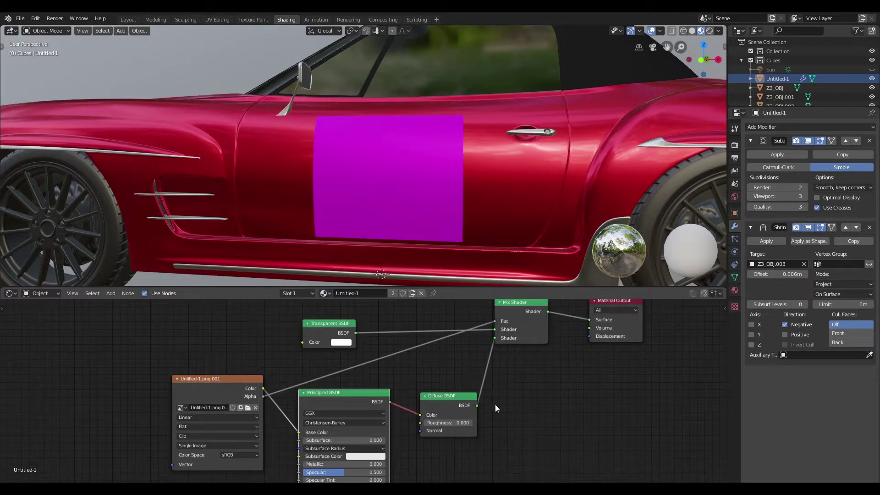
# Step: Disconnect and delete the Diffuse BSDF, and connect the Principled BSDF to the Mix Shader's second shader input
pyautogui.keyDown('ctrl'); pyautogui.moveTo(403, 405); pyautogui.dragTo(406, 412, button='right'); pyautogui.keyUp('ctrl')
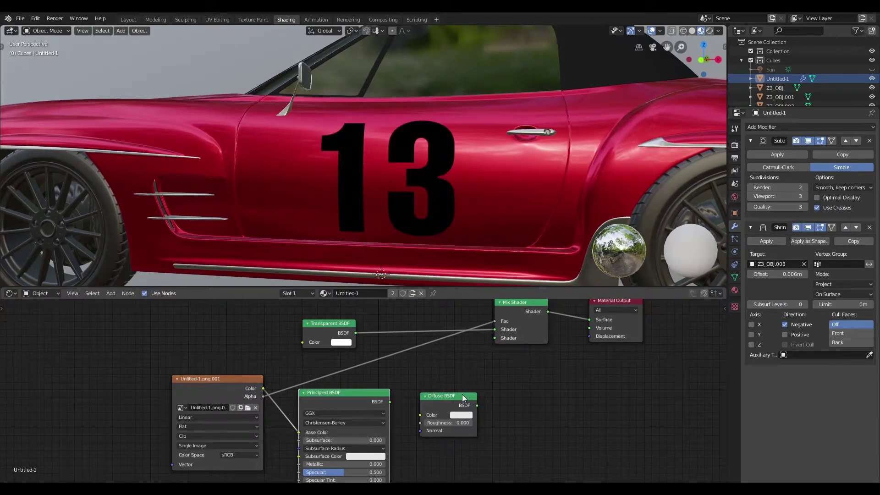
pyautogui.click(460, 398)
pyautogui.press('x')
pyautogui.moveTo(390, 402); pyautogui.dragTo(495, 338)
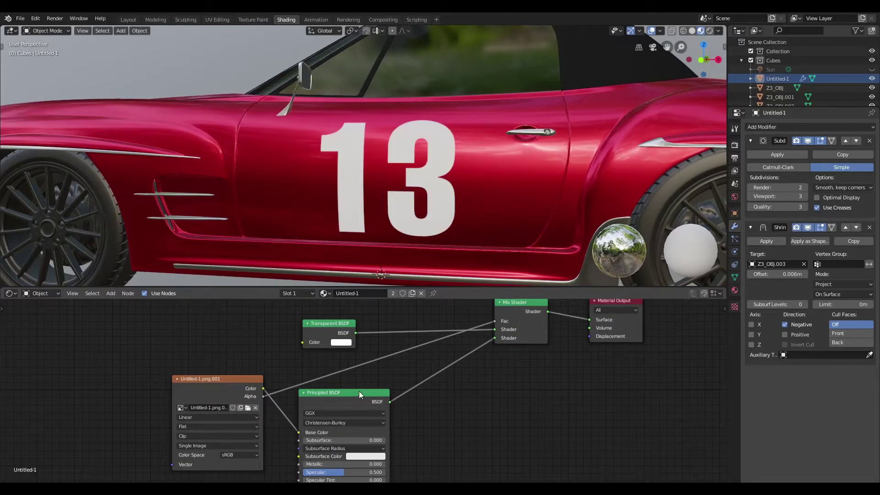
pyautogui.moveTo(359, 392); pyautogui.dragTo(411, 376)
pyautogui.moveTo(513, 429); pyautogui.dragTo(495, 370, button='middle')
# Step: Set the Principled BSDF's roughness to about 0.195 and its specular to about 0.377
pyautogui.scroll(-1, 495, 370)
pyautogui.moveTo(409, 182); pyautogui.dragTo(440, 183, button='middle')
pyautogui.scroll(2, 475, 182)
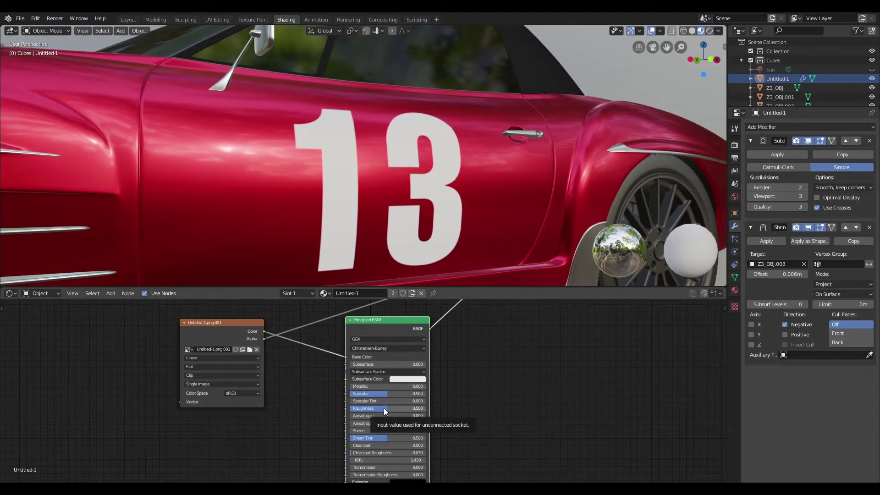
pyautogui.moveTo(384, 408); pyautogui.dragTo(358, 408)
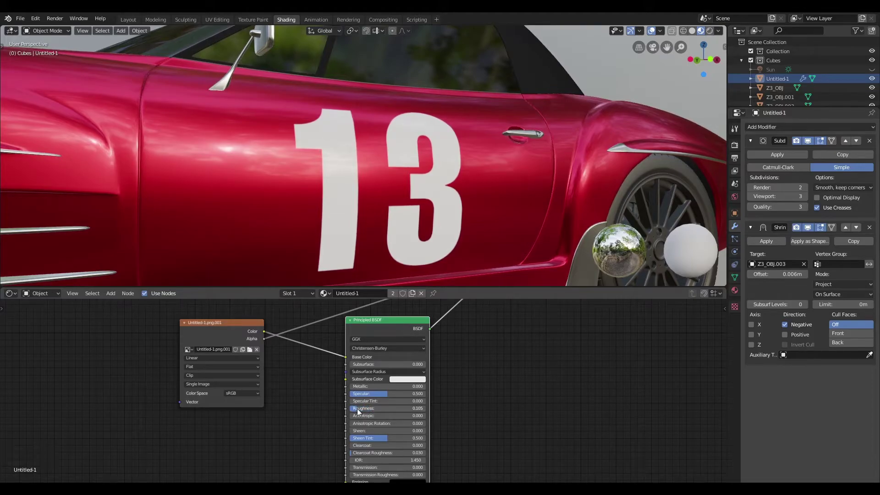
pyautogui.moveTo(450, 219)
pyautogui.mouseDown(button='middle')
pyautogui.moveTo(460, 202)
pyautogui.moveTo(435, 210)
pyautogui.moveTo(447, 224)
pyautogui.mouseUp(button='middle')
pyautogui.moveTo(354, 410); pyautogui.dragTo(376, 393)
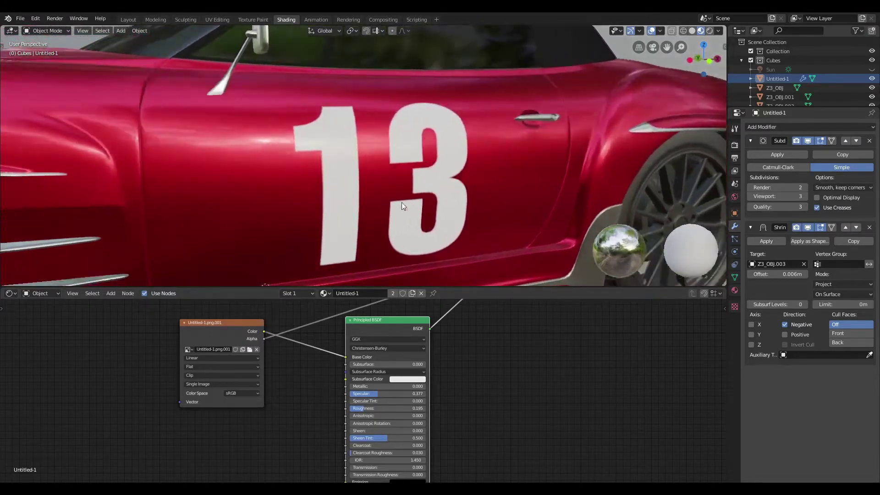
# Step: Bring the whole car with its door decal into view and maximize the 3D viewport
pyautogui.scroll(-8, 397, 202)
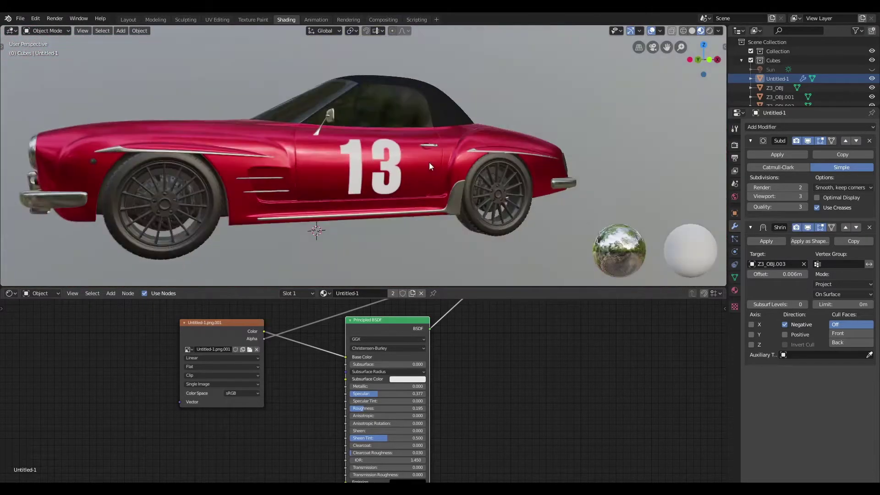
pyautogui.moveTo(429, 162); pyautogui.dragTo(543, 261, button='middle')
pyautogui.hotkey('ctrl', 'space')
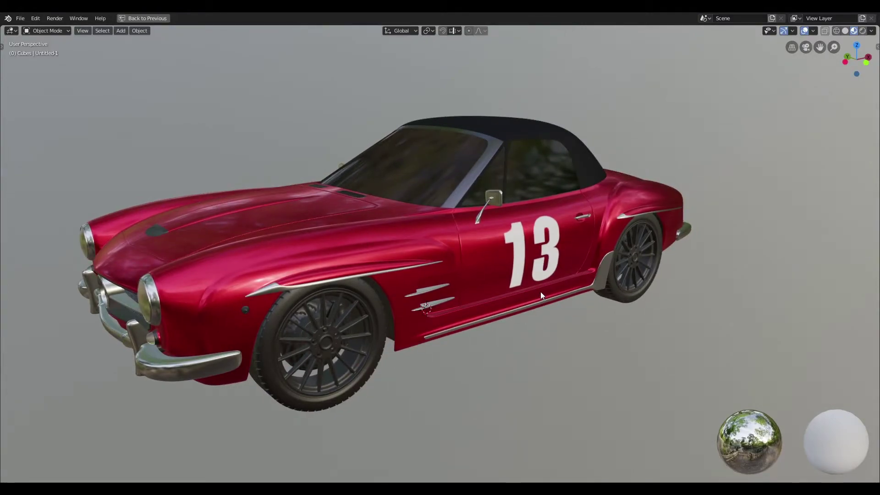
# Step: Import eagle-4333502_1280.png as an image plane
pyautogui.hotkey('shift', 's')
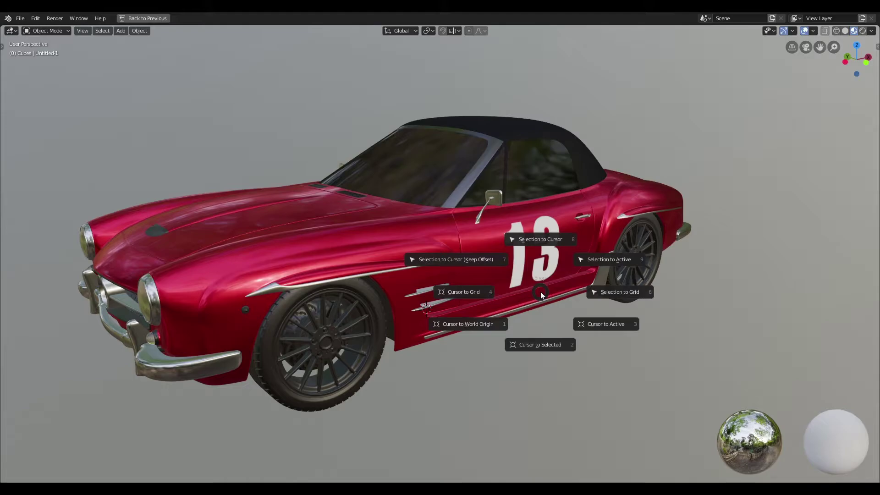
pyautogui.press('Escape')
pyautogui.hotkey('shift', 'a')
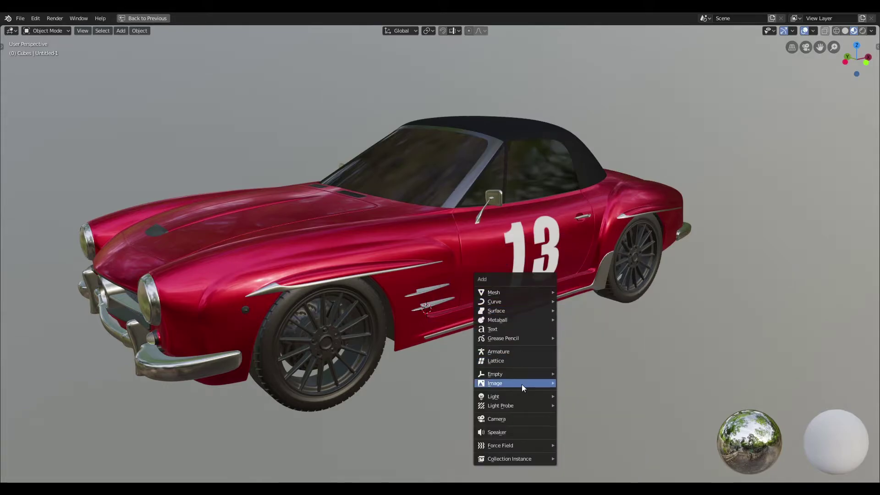
pyautogui.moveTo(521, 384)
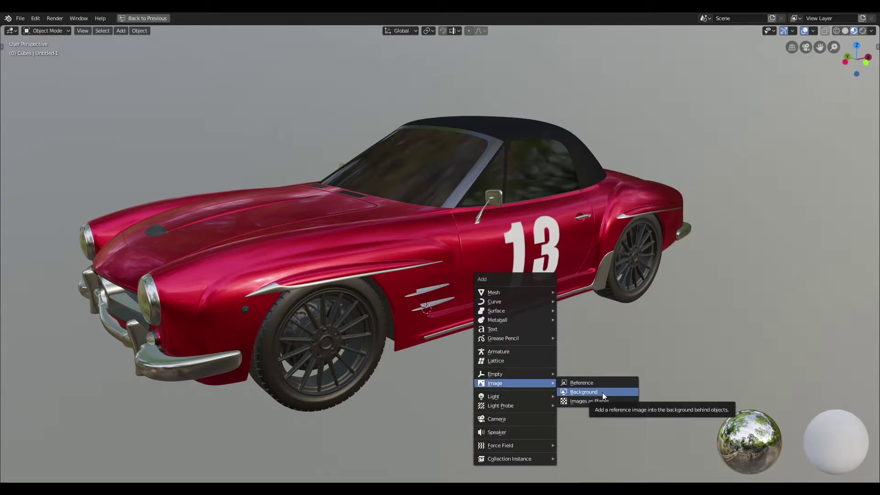
pyautogui.click(601, 402)
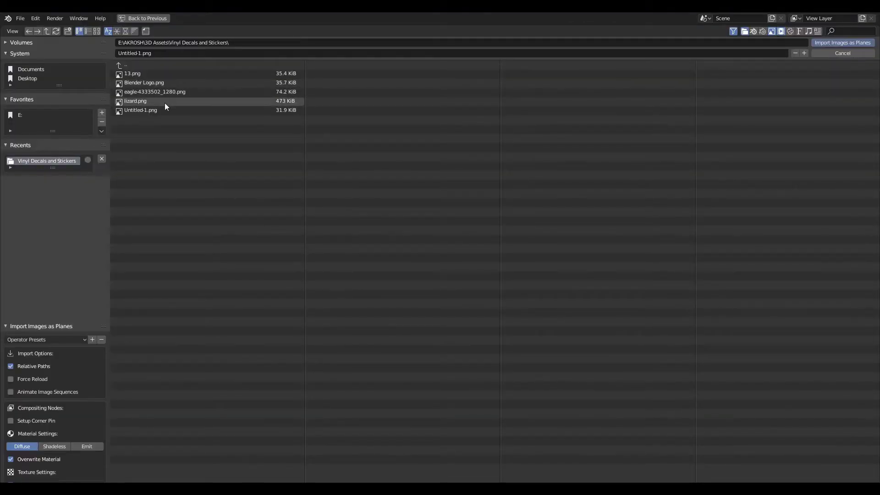
pyautogui.click(161, 90)
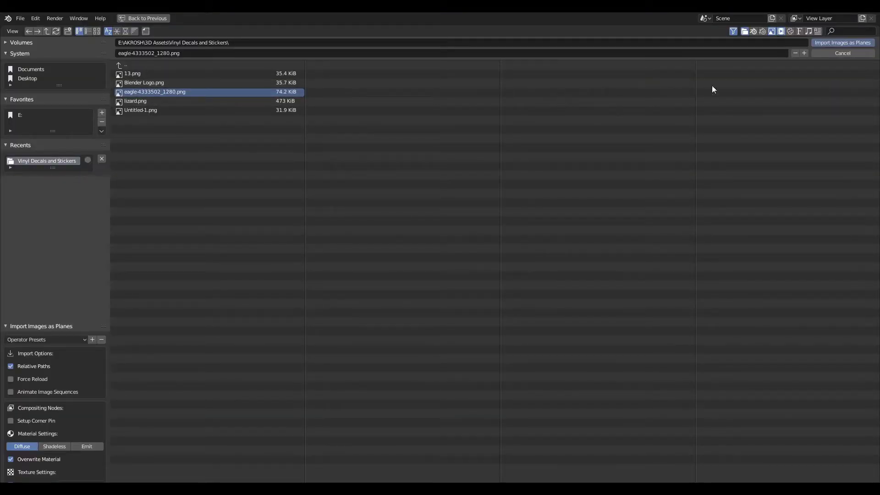
pyautogui.click(832, 41)
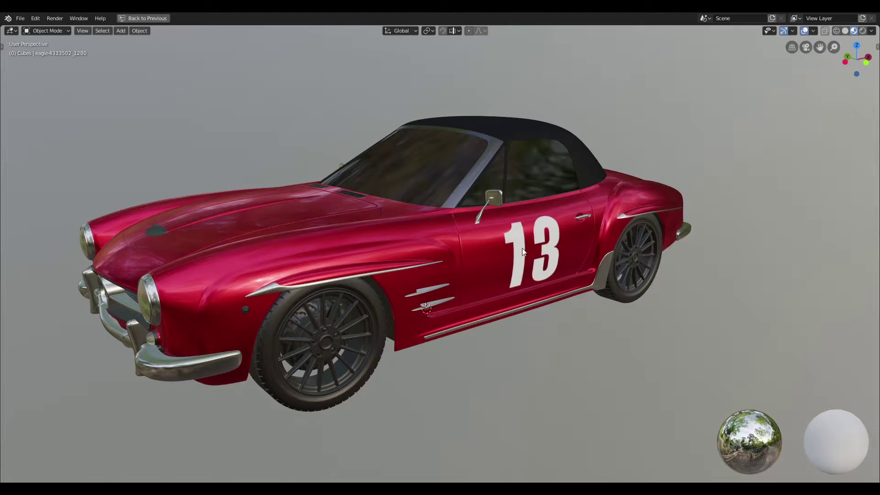
# Step: Raise the eagle image plane along the global Z axis to above the car's roof
pyautogui.press('g')
pyautogui.press('z')
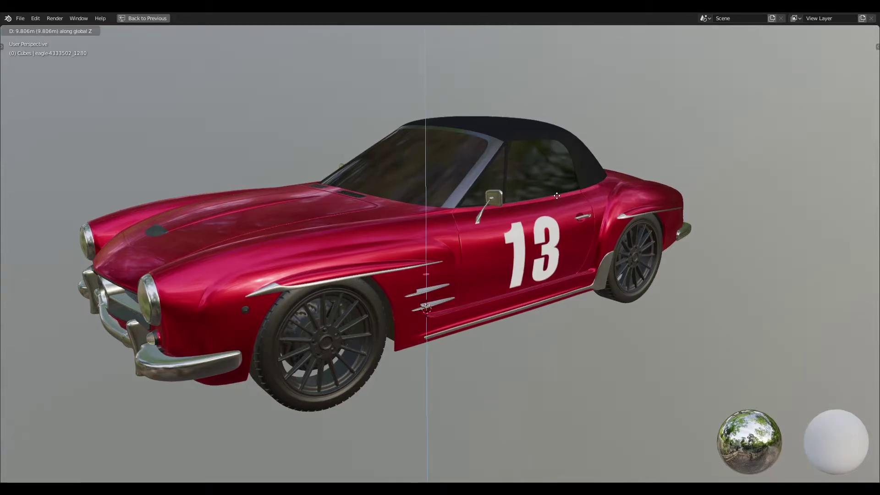
pyautogui.click(544, 34)
# Step: Scale the eagle image plane up uniformly by a factor of 50
pyautogui.press('s')
pyautogui.click(9, 142)
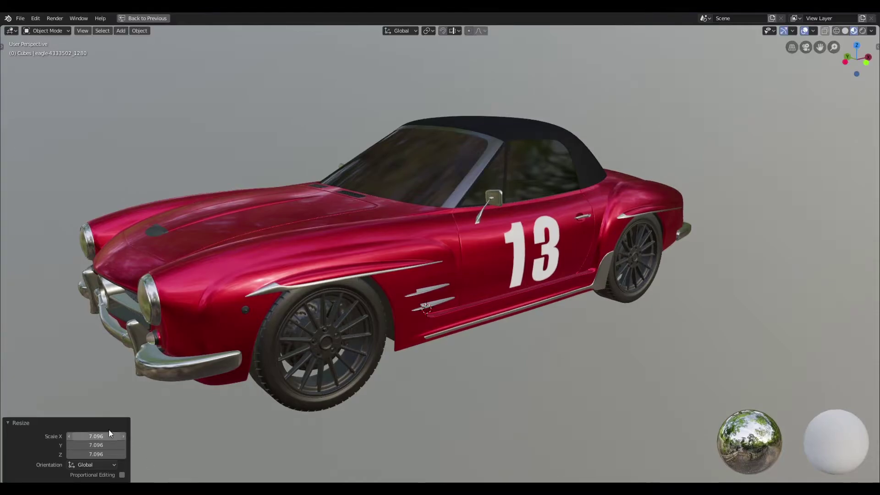
pyautogui.moveTo(94, 437); pyautogui.dragTo(94, 439)
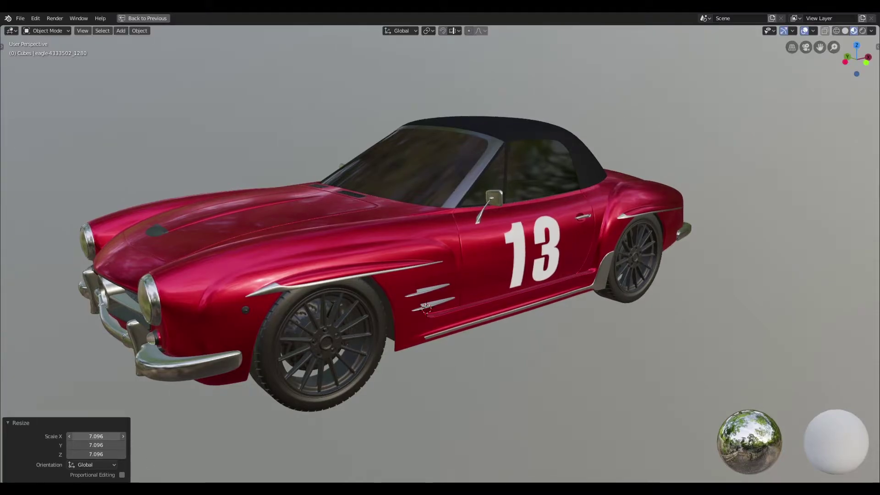
pyautogui.click(93, 438)
pyautogui.write('50')
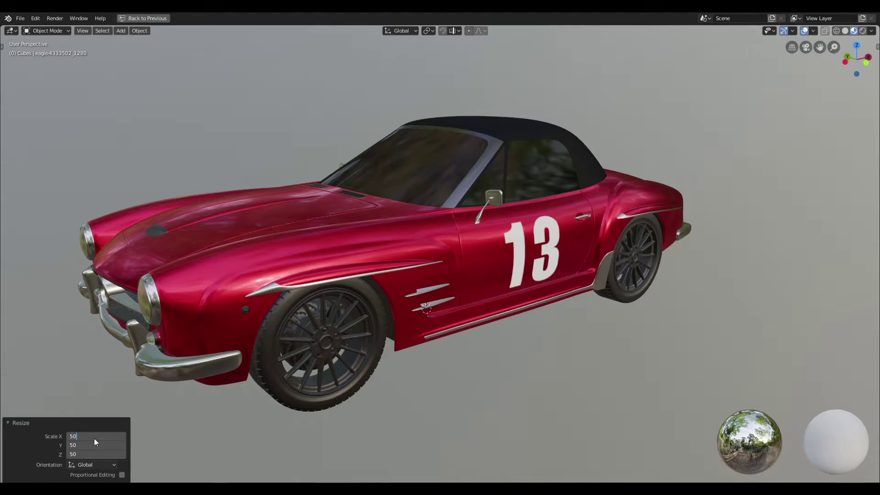
pyautogui.press('Return')
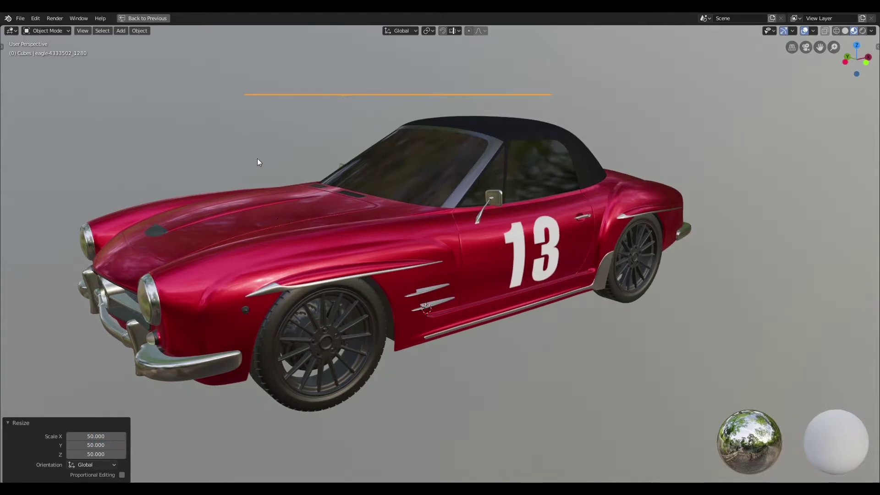
# Step: From the top view, rotate the eagle plane -90° about the global Z axis
pyautogui.click(259, 160)
pyautogui.moveTo(260, 161); pyautogui.dragTo(416, 191, button='middle')
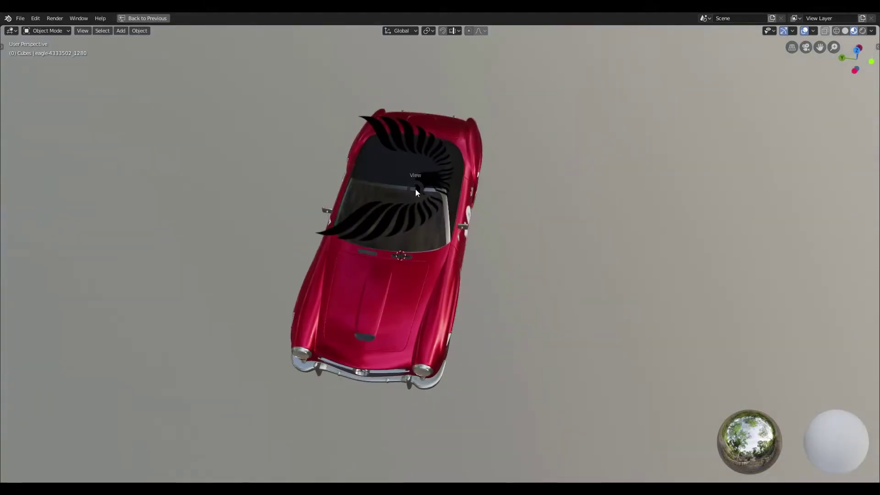
pyautogui.click(412, 101)
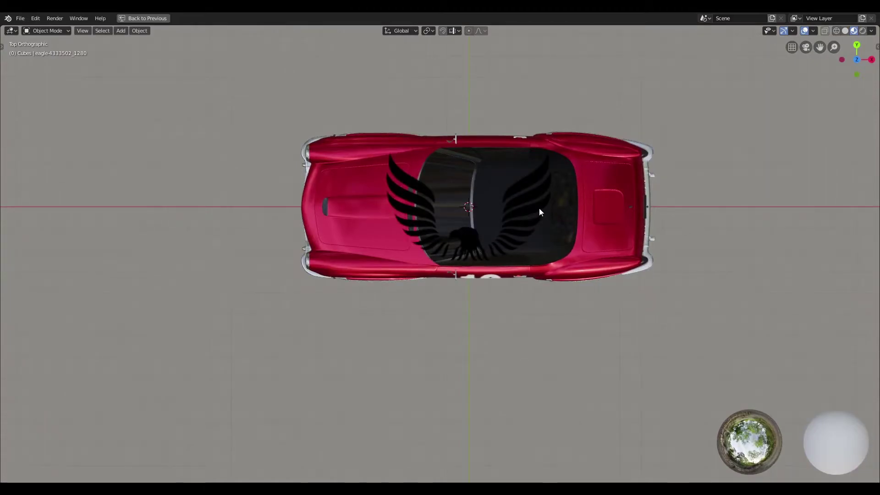
pyautogui.click(544, 209)
pyautogui.press('r')
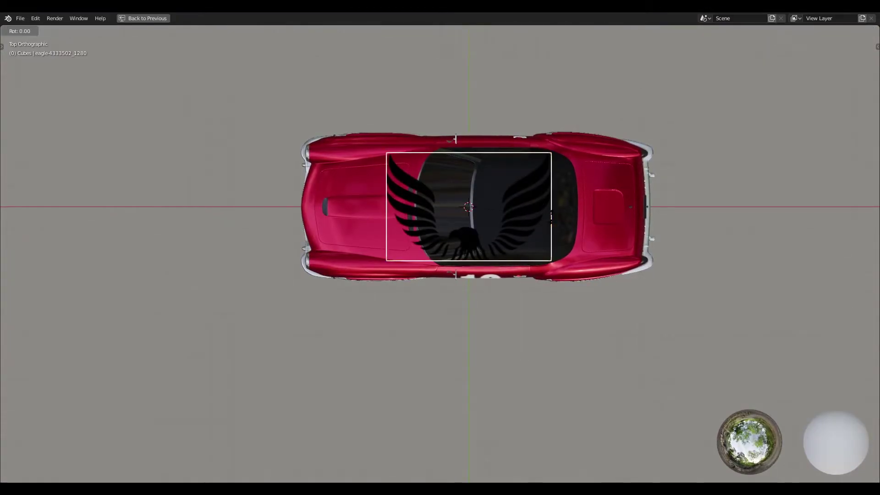
pyautogui.press('z')
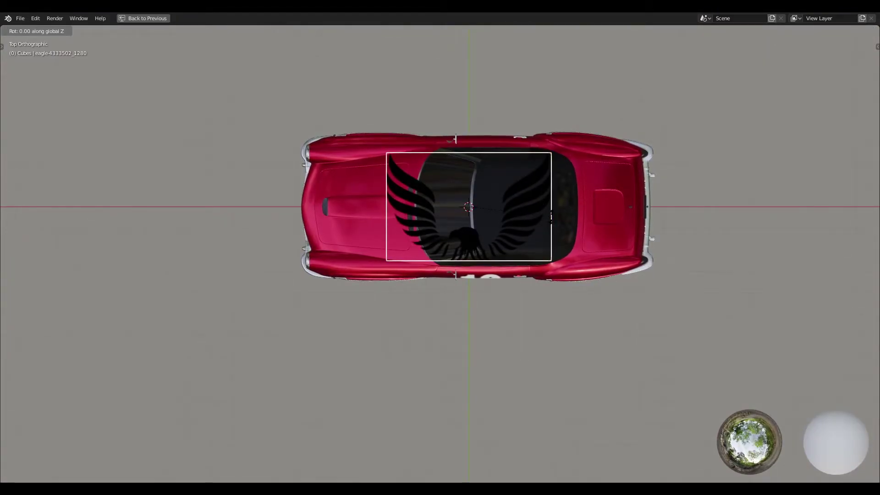
pyautogui.write('-90')
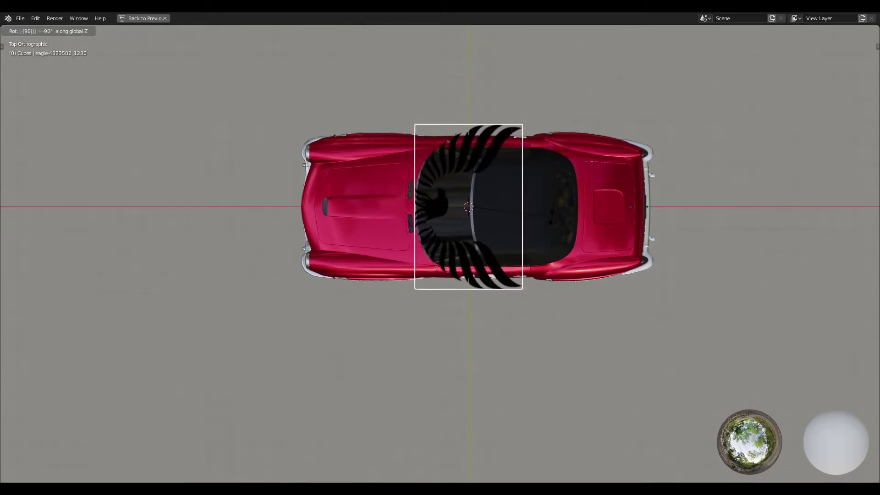
pyautogui.press('Return')
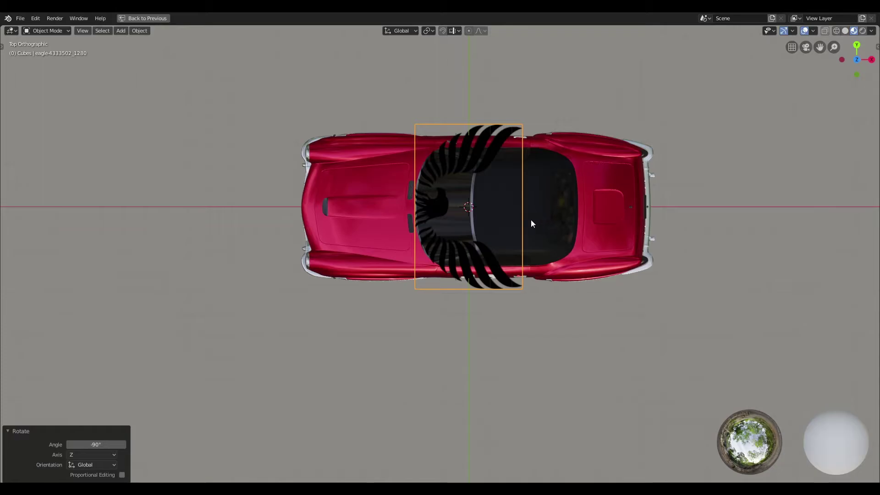
# Step: Move the eagle plane about -38 m along X over the hood and scale it by about 0.535
pyautogui.press('g')
pyautogui.press('x')
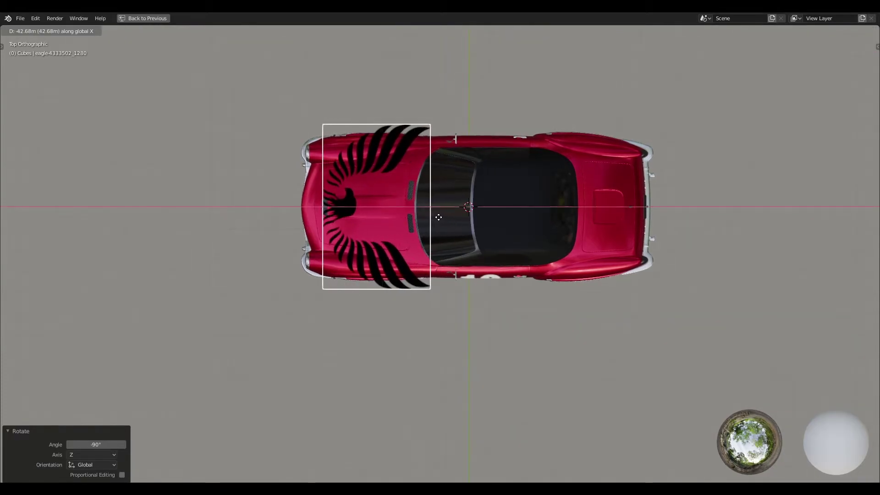
pyautogui.click(449, 218)
pyautogui.scroll(3, 459, 213)
pyautogui.press('s')
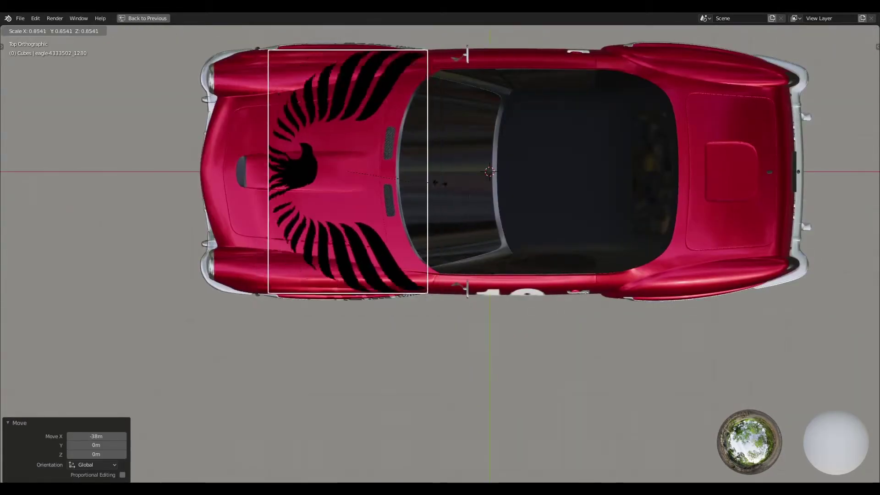
pyautogui.click(417, 174)
pyautogui.scroll(3, 416, 169)
pyautogui.scroll(-3, 417, 165)
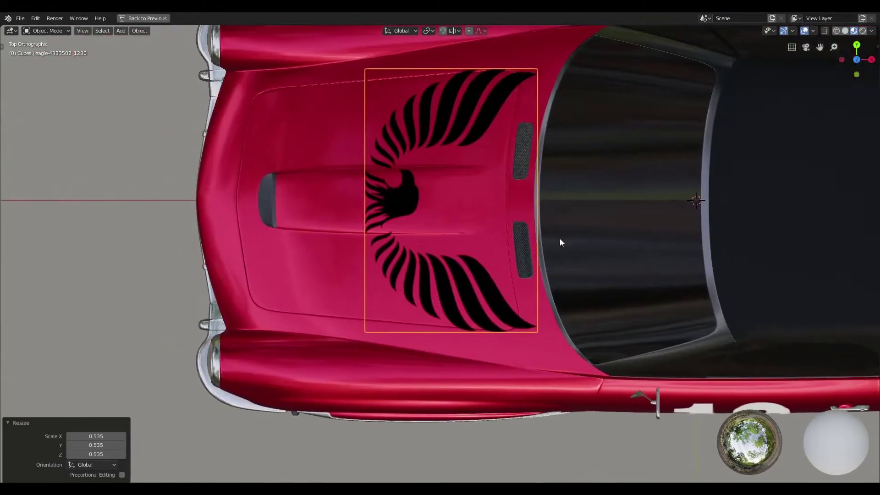
pyautogui.scroll(-1, 502, 246)
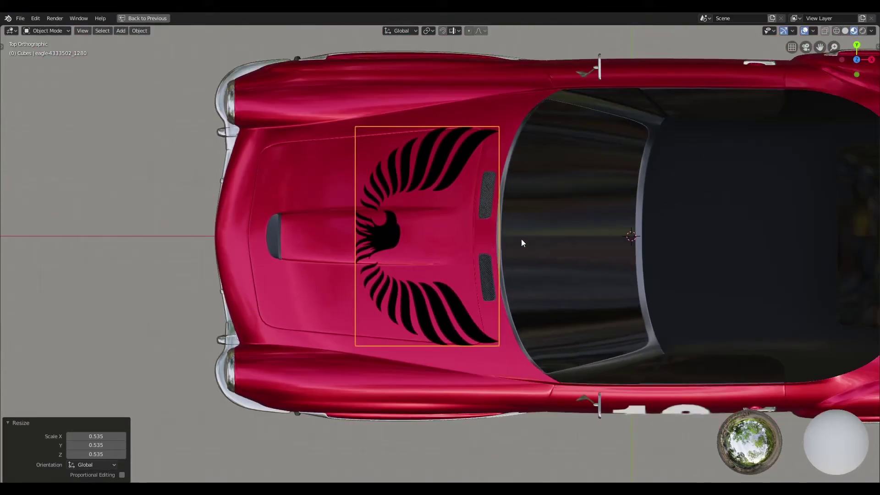
# Step: Shift the eagle plane about -11.2 m along X towards the car's nose and scale it by about 0.836
pyautogui.press('g')
pyautogui.press('x')
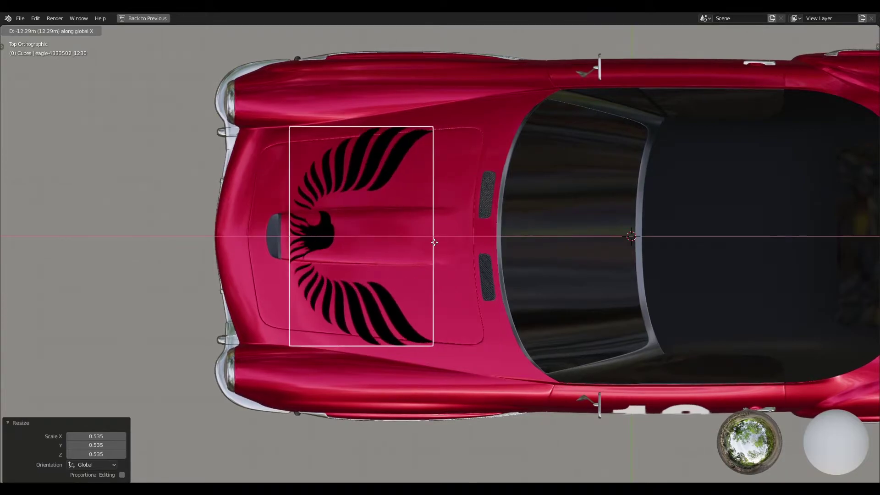
pyautogui.click(438, 243)
pyautogui.press('s')
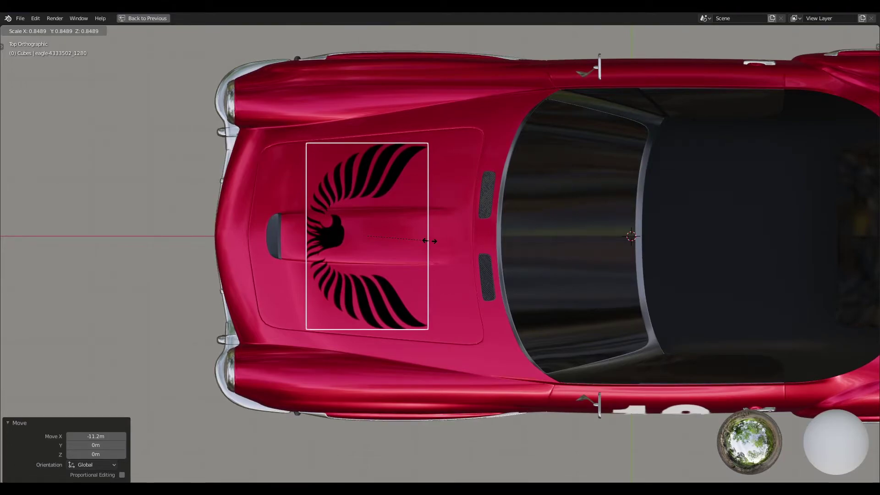
pyautogui.click(432, 240)
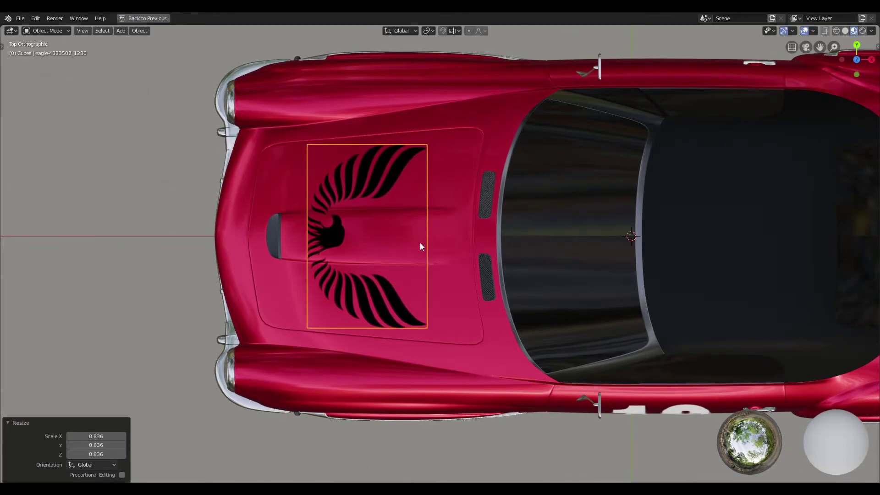
# Step: Move the eagle plane about 5.89 m along X towards the windshield and scale it by about 1.01
pyautogui.press('g')
pyautogui.press('y')
pyautogui.press('x')
pyautogui.press('z')
pyautogui.press('x')
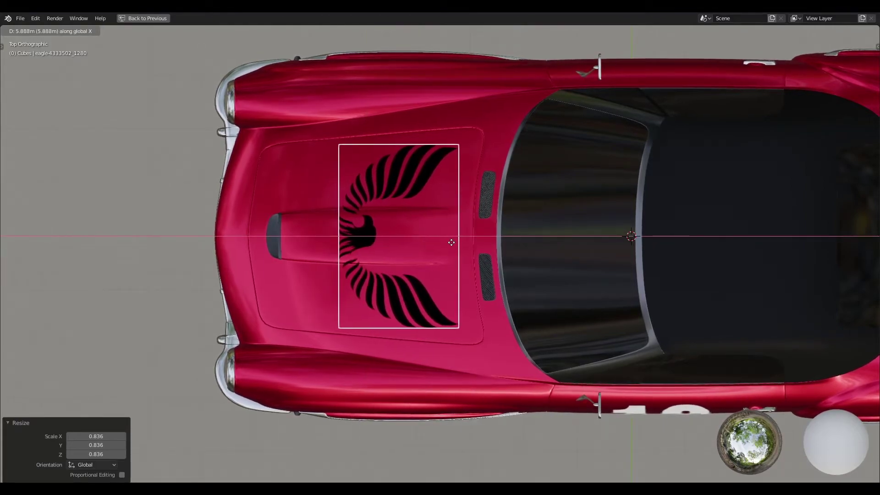
pyautogui.click(452, 243)
pyautogui.press('s')
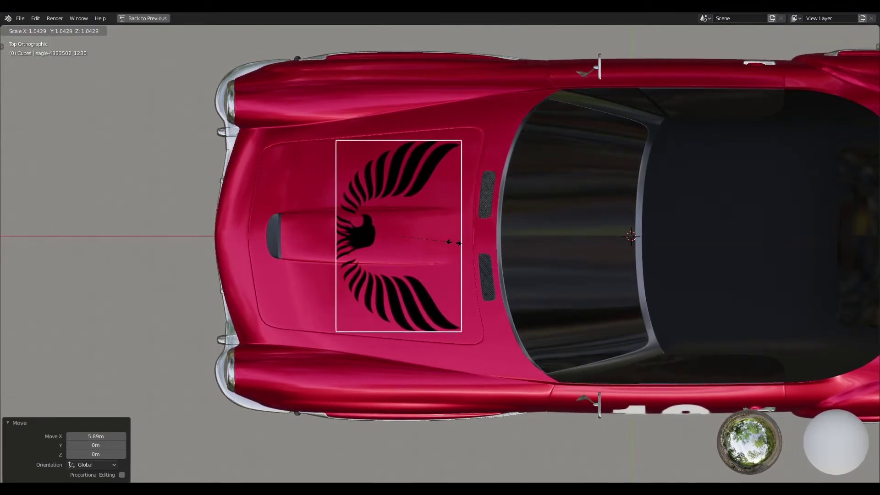
pyautogui.click(452, 243)
# Step: In the front orthographic view, lower the eagle plane about 19.6 m along Z to just above the hood
pyautogui.scroll(-5, 449, 275)
pyautogui.moveTo(448, 281); pyautogui.dragTo(415, 243, button='middle')
pyautogui.scroll(1, 491, 216)
pyautogui.scroll(1, 487, 225)
pyautogui.press('`')
pyautogui.click(354, 220)
pyautogui.scroll(2, 367, 178)
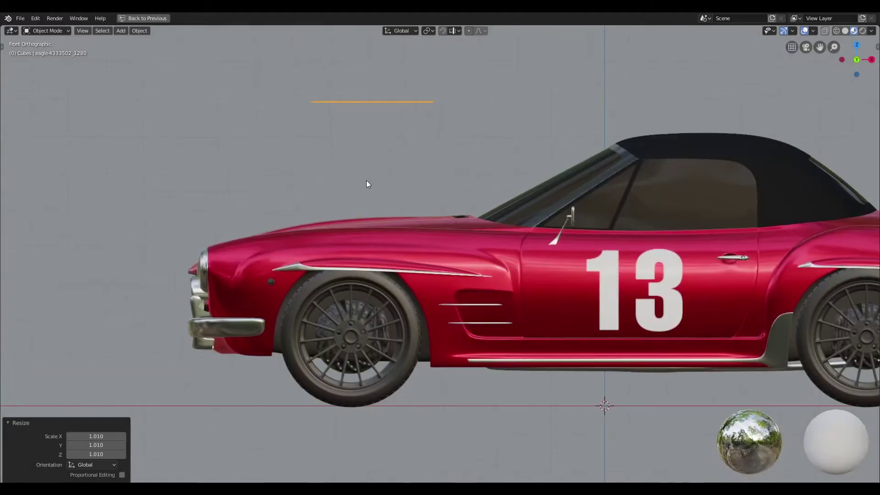
pyautogui.keyDown('shift'); pyautogui.moveTo(370, 145); pyautogui.dragTo(373, 184, button='middle'); pyautogui.keyUp('shift')
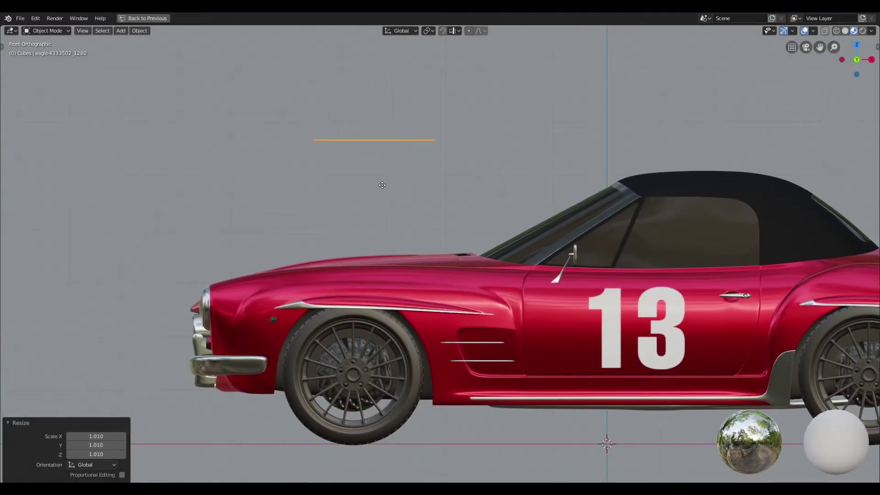
pyautogui.press('g')
pyautogui.press('z')
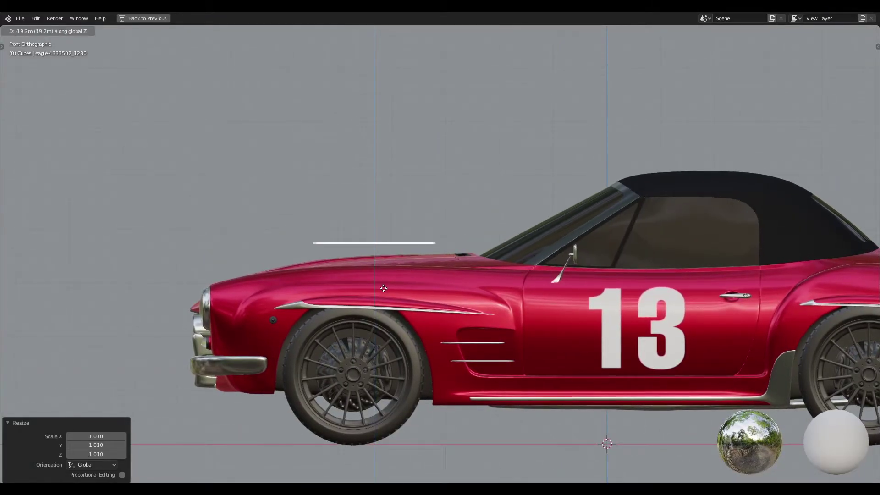
pyautogui.click(382, 291)
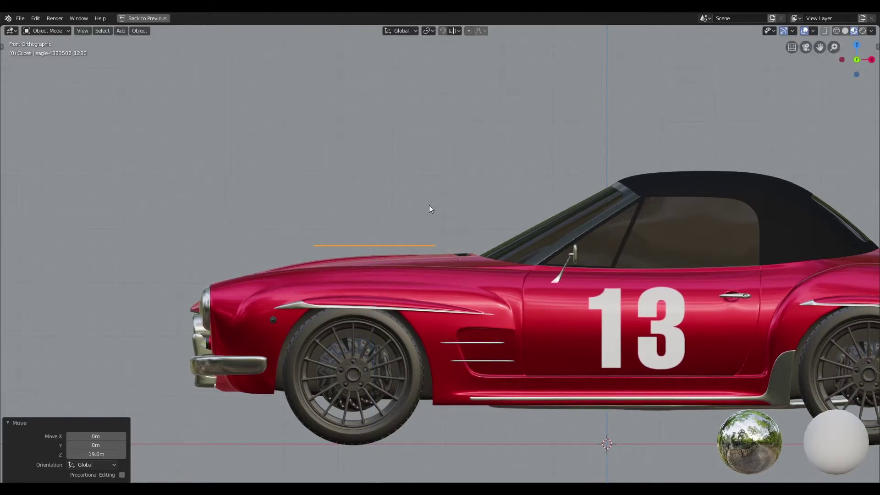
# Step: Rotate the eagle plane about -5.71° around the Y axis so it tilts with the slope of the hood
pyautogui.scroll(1, 426, 204)
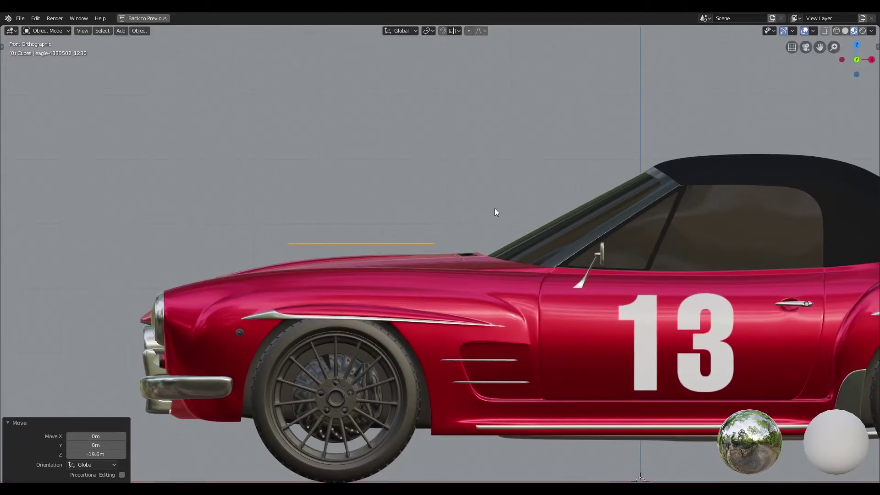
pyautogui.press('r')
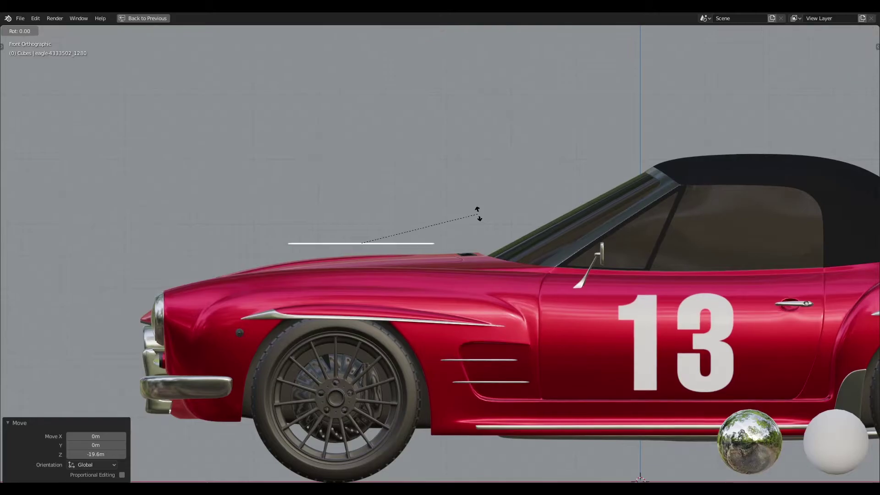
pyautogui.press('y')
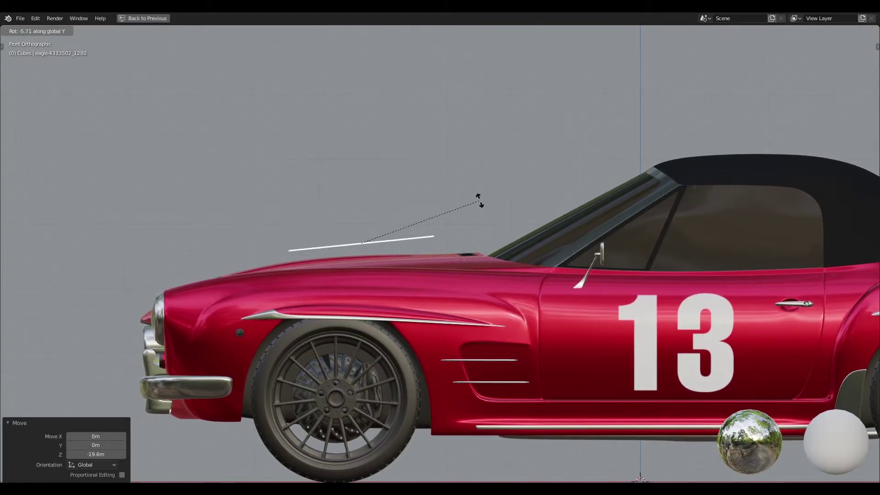
pyautogui.click(479, 200)
pyautogui.scroll(-3, 473, 205)
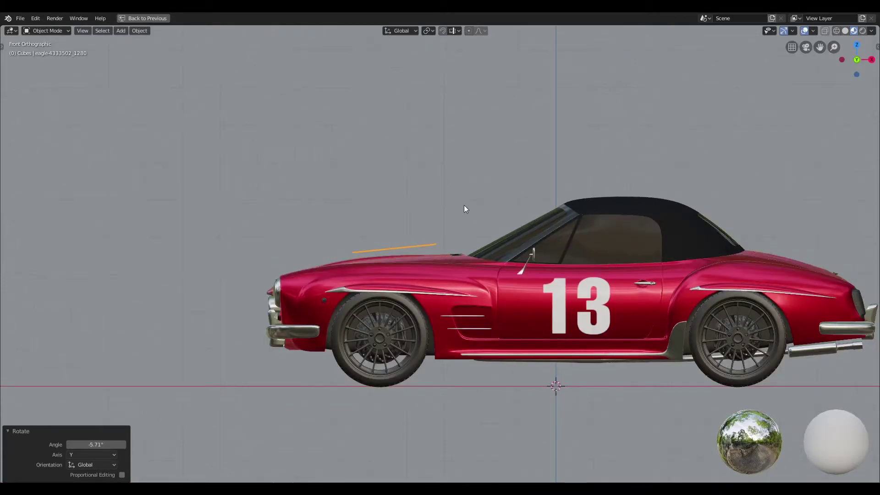
# Step: Give the eagle plane a level 3 Subdivision modifier and set its type to Simple to keep the square outline
pyautogui.scroll(-2, 451, 246)
pyautogui.moveTo(421, 237)
pyautogui.mouseDown(button='middle')
pyautogui.moveTo(480, 257)
pyautogui.moveTo(424, 248)
pyautogui.mouseUp(button='middle')
pyautogui.scroll(5, 479, 257)
pyautogui.scroll(-2, 448, 262)
pyautogui.hotkey('ctrl', '3')
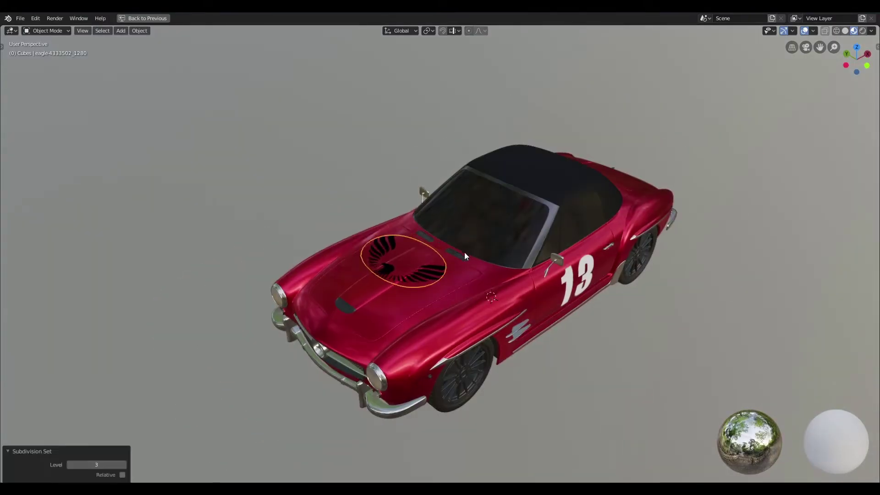
pyautogui.scroll(2, 480, 282)
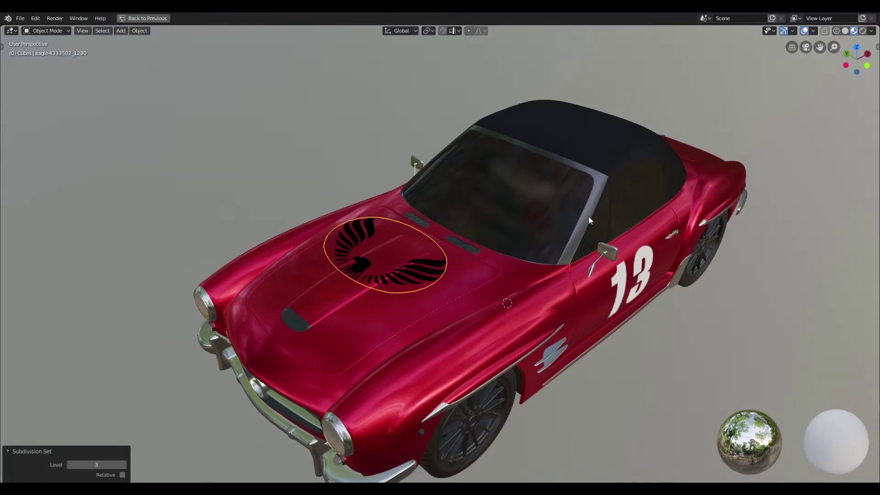
pyautogui.hotkey('ctrl', 'space')
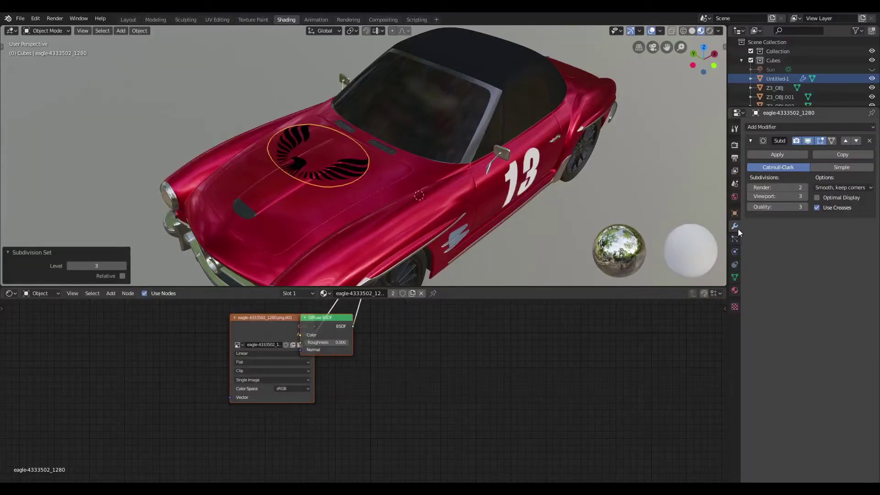
pyautogui.click(843, 168)
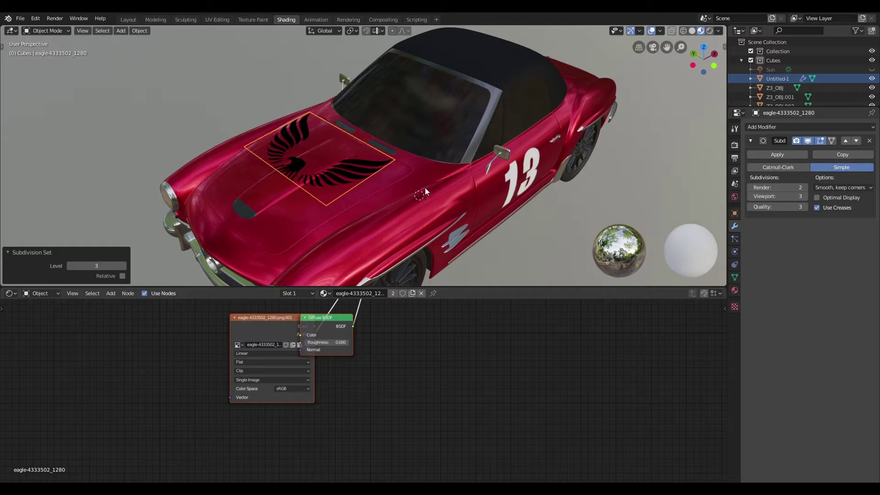
# Step: Add a Shrinkwrap modifier to the eagle plane with the car body Z3_OBJ.001 as its target
pyautogui.keyDown('shift'); pyautogui.moveTo(421, 188); pyautogui.dragTo(453, 181, button='middle'); pyautogui.keyUp('shift')
pyautogui.scroll(1, 454, 180)
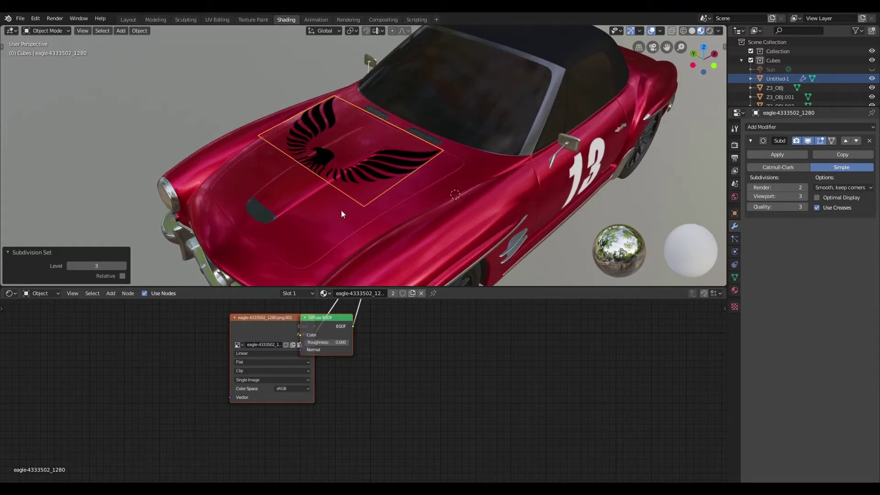
pyautogui.press('q')
pyautogui.click(376, 208)
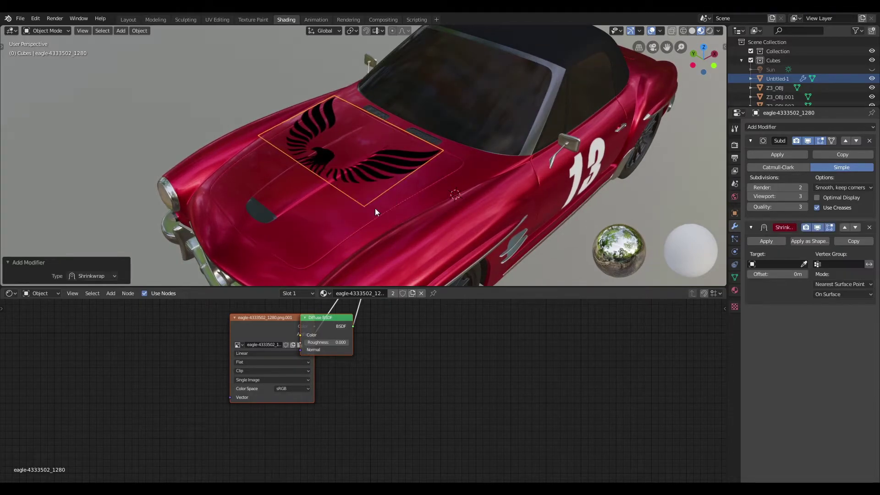
pyautogui.click(804, 264)
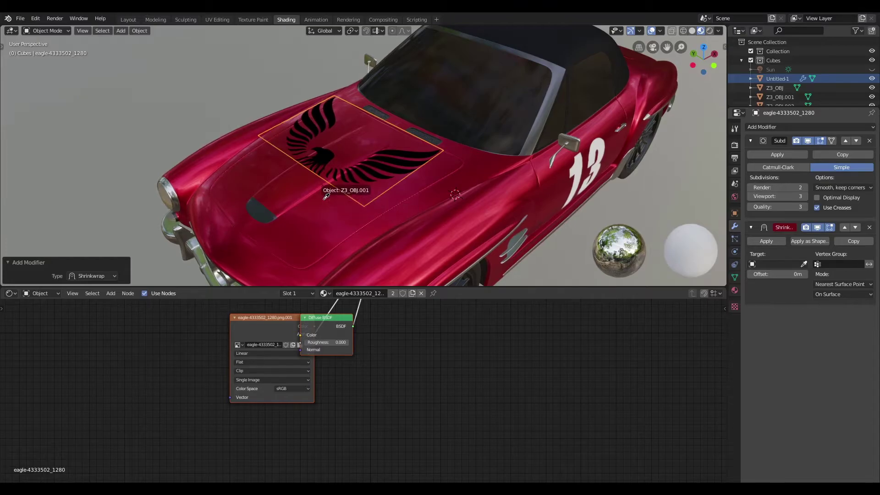
pyautogui.click(357, 207)
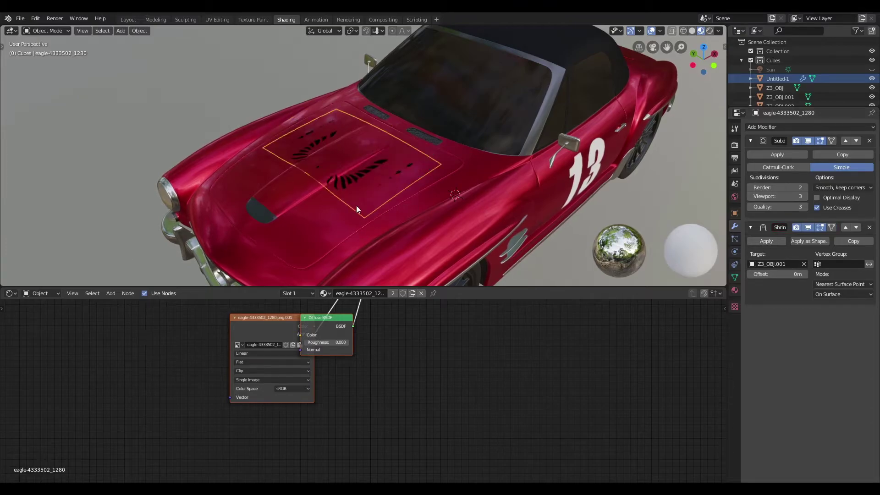
# Step: Set the Shrinkwrap mode to Project, using the Negative direction instead of Positive
pyautogui.click(849, 284)
pyautogui.click(827, 307)
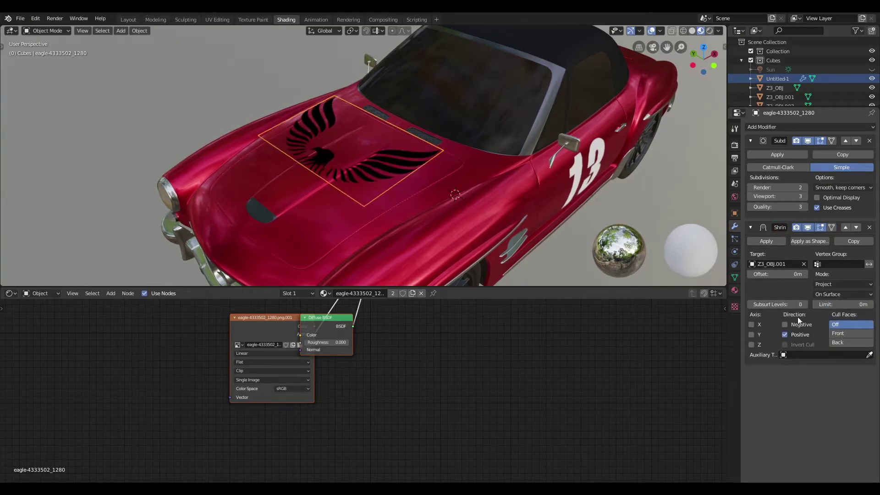
pyautogui.click(785, 334)
pyautogui.click(785, 324)
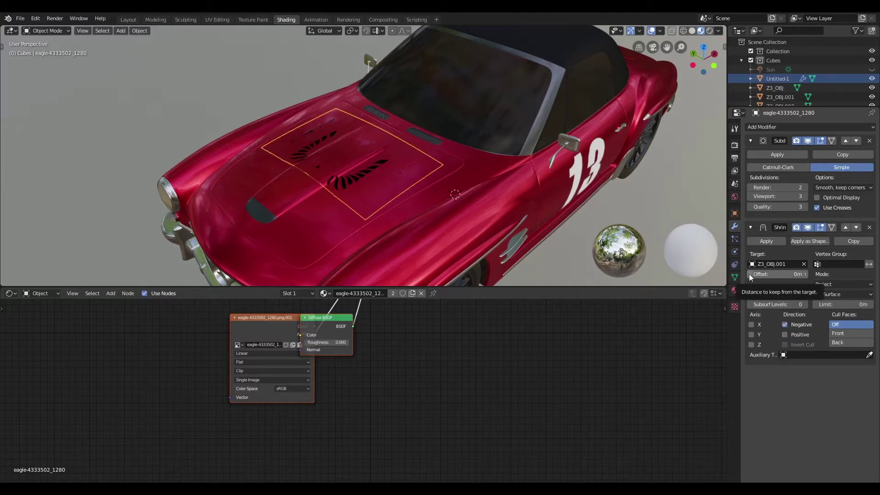
# Step: Set the Shrinkwrap offset to 0.004 m to lift the eagle decal just off the hood surface
pyautogui.moveTo(781, 274); pyautogui.dragTo(788, 274)
pyautogui.moveTo(441, 208); pyautogui.dragTo(493, 160, button='middle')
pyautogui.scroll(4, 515, 221)
pyautogui.rightClick(492, 141)
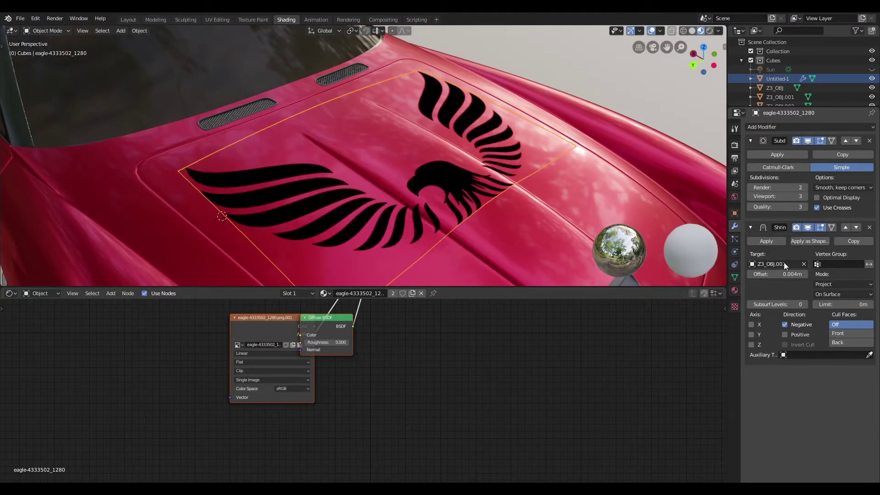
pyautogui.moveTo(785, 275); pyautogui.dragTo(785, 274)
pyautogui.click(662, 106)
# Step: Examine from several angles how the eagle decal follows the hood surface
pyautogui.scroll(-4, 651, 125)
pyautogui.moveTo(587, 120); pyautogui.dragTo(555, 145, button='middle')
pyautogui.scroll(-5, 593, 106)
pyautogui.moveTo(526, 180); pyautogui.dragTo(526, 94, button='middle')
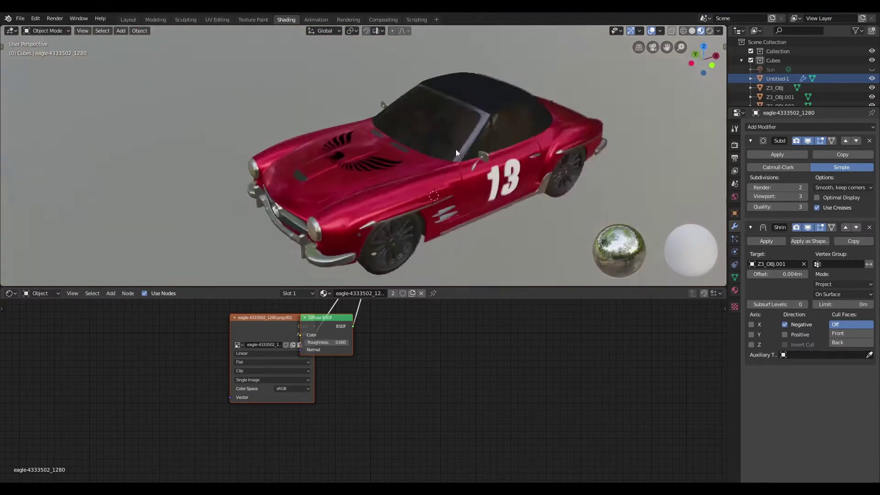
pyautogui.moveTo(456, 150); pyautogui.dragTo(456, 148, button='middle')
pyautogui.scroll(4, 456, 148)
pyautogui.click(407, 181)
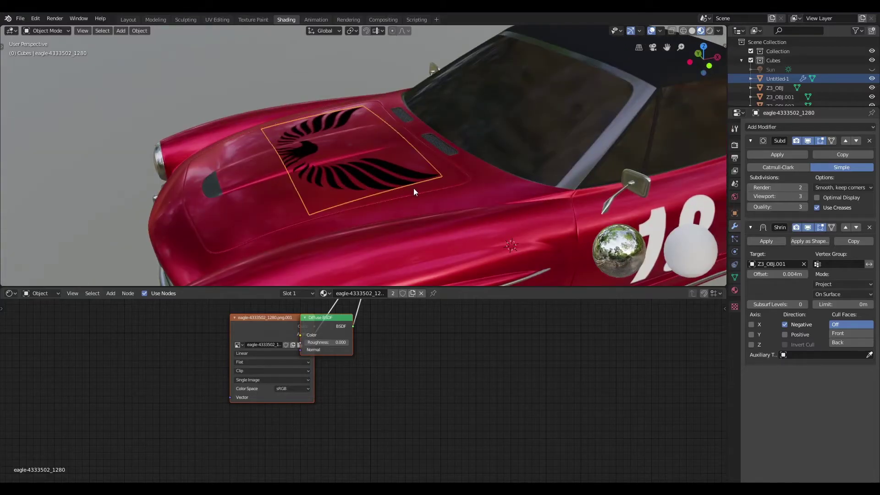
pyautogui.moveTo(413, 188)
pyautogui.mouseDown(button='middle')
pyautogui.moveTo(419, 210)
pyautogui.moveTo(425, 183)
pyautogui.moveTo(425, 192)
pyautogui.mouseUp(button='middle')
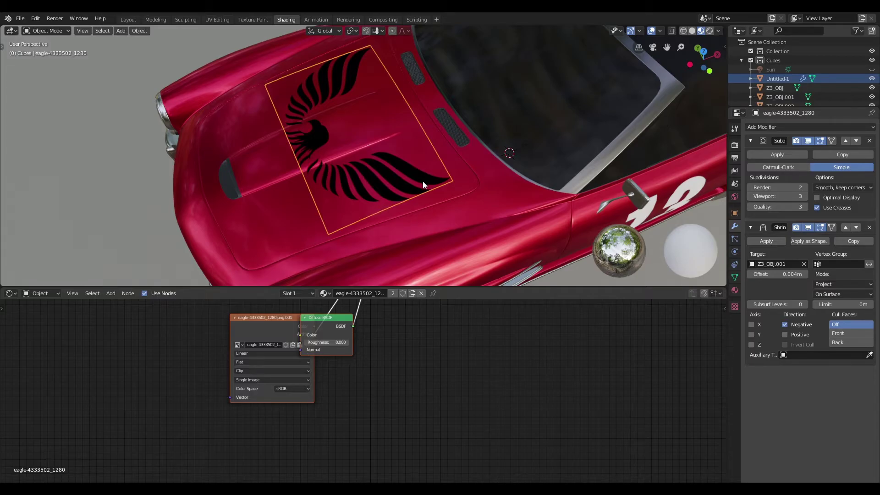
# Step: Try moving the eagle plane about -12.9 m along X towards the nose to test how it conforms to the hood
pyautogui.press('g')
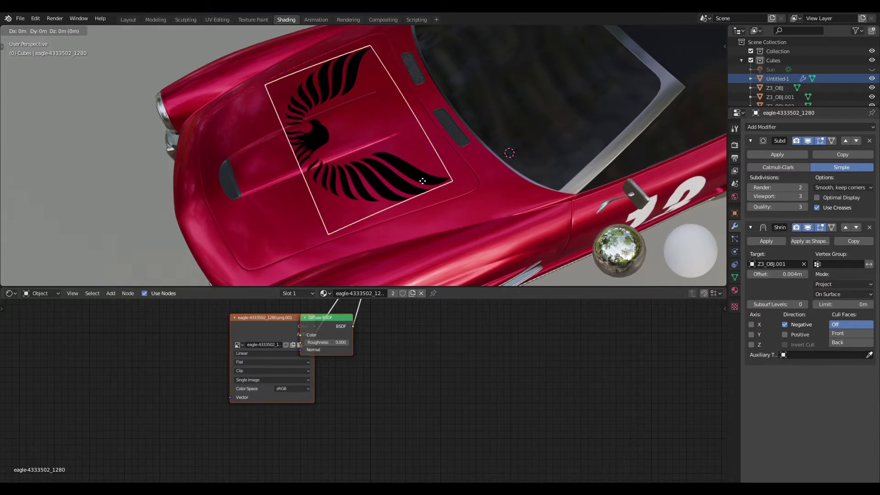
pyautogui.press('x')
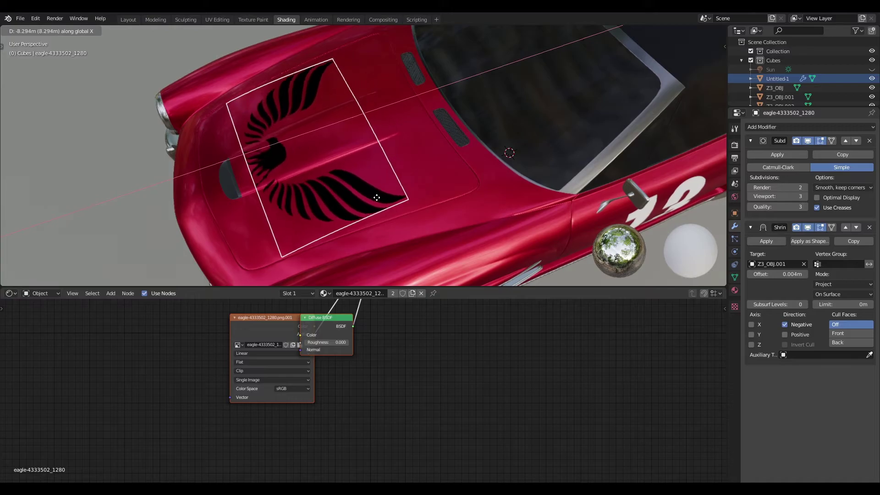
pyautogui.click(354, 209)
pyautogui.moveTo(354, 209); pyautogui.dragTo(350, 167, button='middle')
pyautogui.moveTo(226, 159); pyautogui.dragTo(395, 207, button='middle')
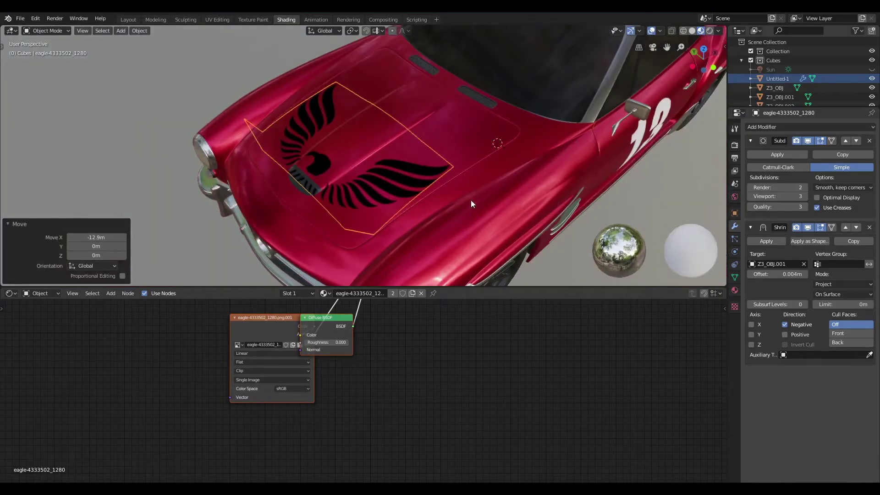
pyautogui.moveTo(482, 182); pyautogui.dragTo(431, 147, button='middle')
pyautogui.moveTo(664, 217); pyautogui.dragTo(460, 162, button='middle')
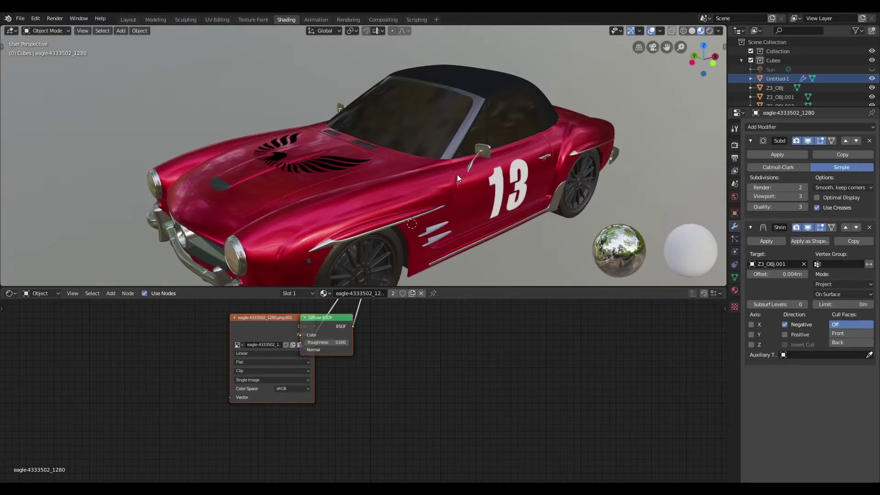
# Step: Switch the viewport to Rendered shading with the whole car in view and maximize it
pyautogui.scroll(-3, 483, 176)
pyautogui.scroll(2, 517, 181)
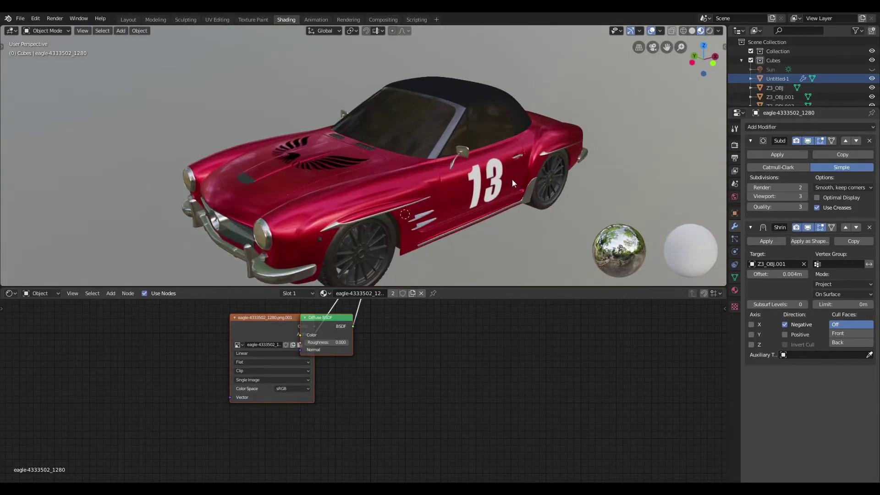
pyautogui.scroll(-1, 582, 172)
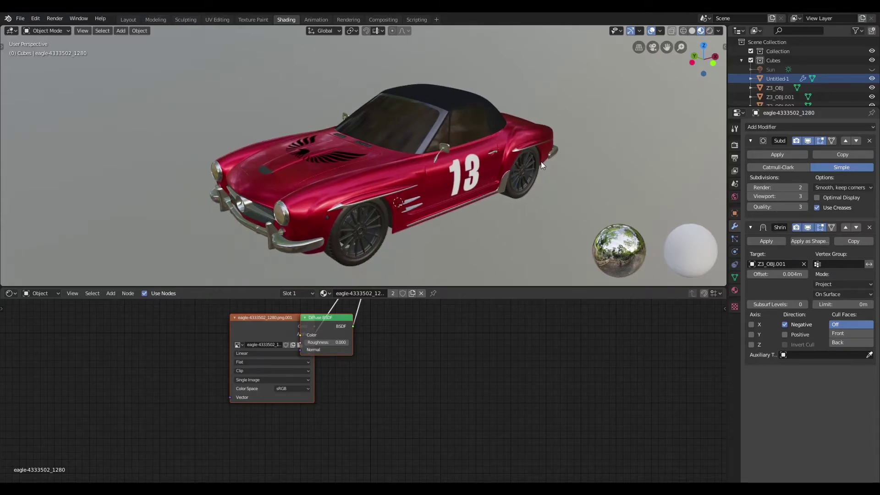
pyautogui.press('z')
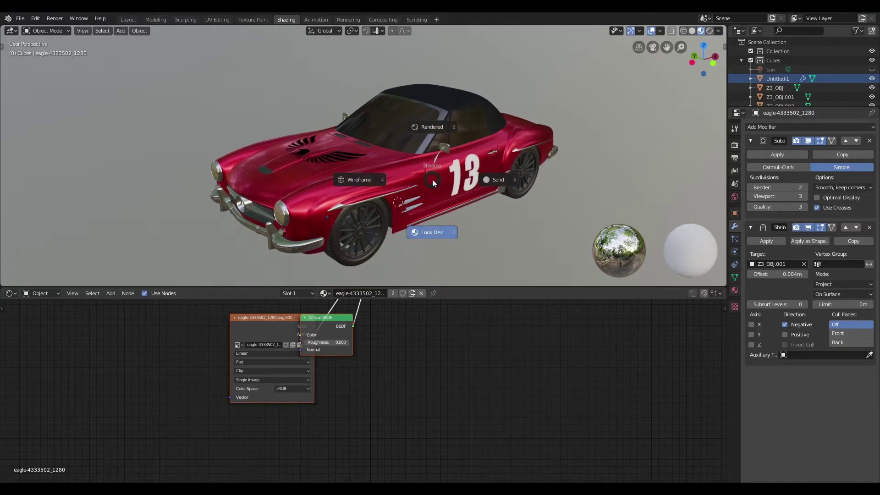
pyautogui.click(431, 106)
pyautogui.hotkey('ctrl', 'space')
# Step: Add a sun light at the world origin to light the car
pyautogui.hotkey('shift', 'a')
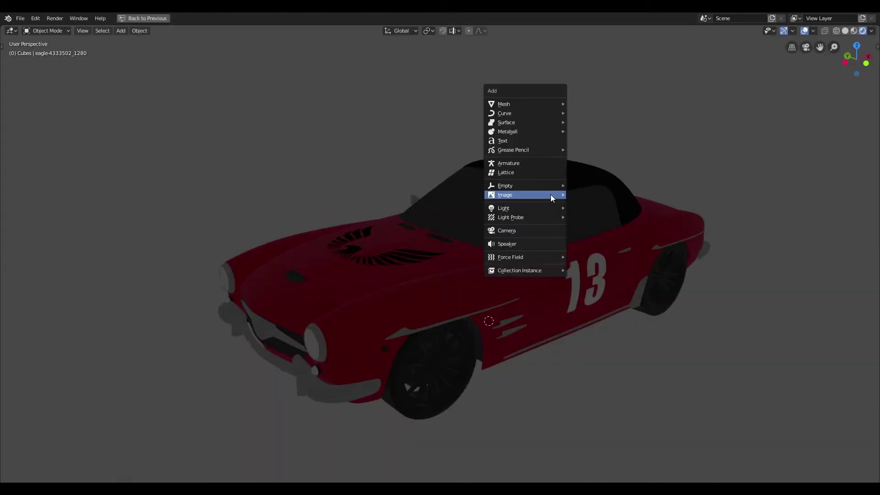
pyautogui.moveTo(533, 208)
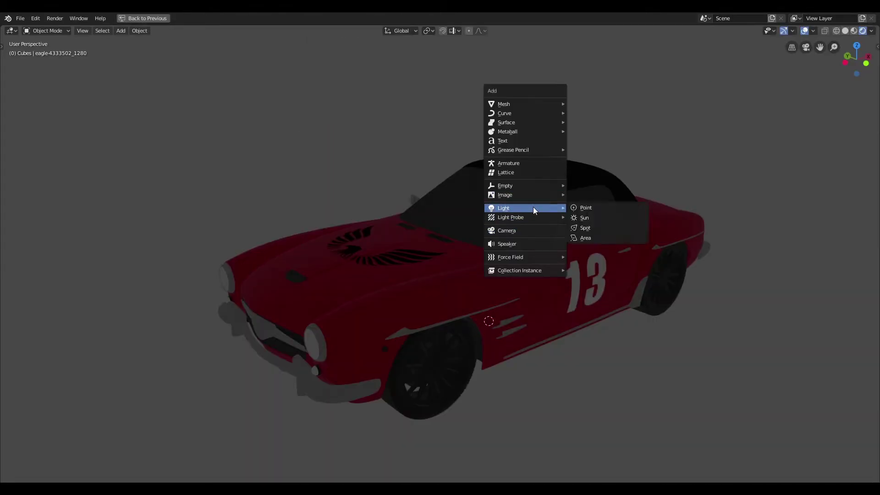
pyautogui.click(596, 218)
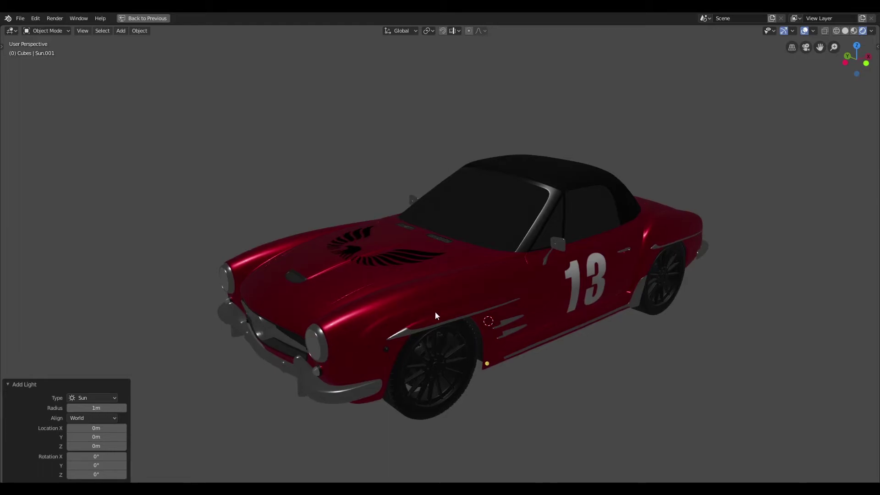
# Step: Examine the eagle decal and the hood's reflections under the sun light from above, the front and the side
pyautogui.moveTo(435, 312); pyautogui.dragTo(516, 337, button='middle')
pyautogui.scroll(4, 516, 337)
pyautogui.scroll(-4, 477, 340)
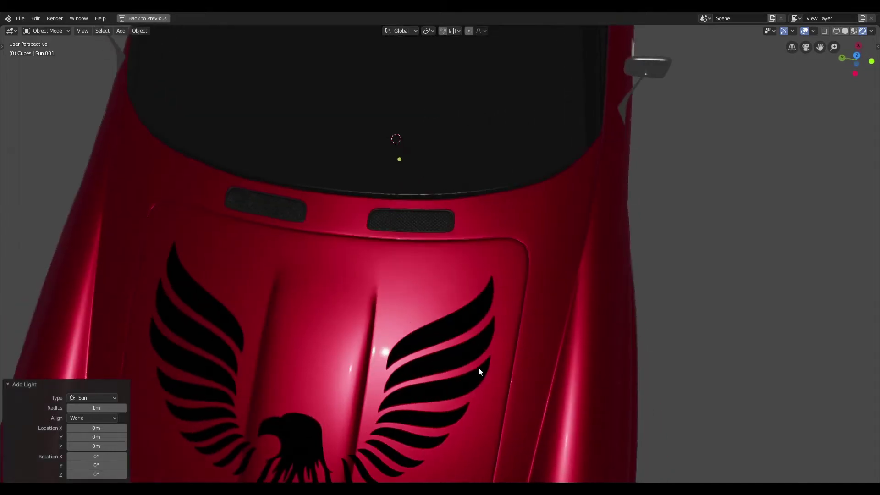
pyautogui.moveTo(480, 370); pyautogui.dragTo(503, 263, button='middle')
pyautogui.scroll(2, 506, 319)
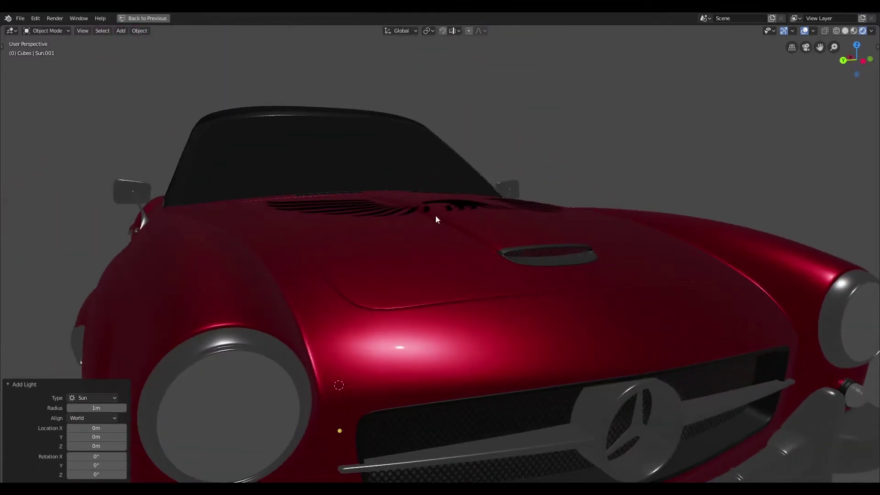
pyautogui.moveTo(437, 220)
pyautogui.mouseDown(button='middle')
pyautogui.moveTo(448, 297)
pyautogui.moveTo(510, 315)
pyautogui.moveTo(499, 322)
pyautogui.moveTo(379, 291)
pyautogui.moveTo(496, 312)
pyautogui.moveTo(464, 283)
pyautogui.moveTo(615, 344)
pyautogui.moveTo(487, 292)
pyautogui.moveTo(542, 281)
pyautogui.moveTo(530, 281)
pyautogui.moveTo(603, 295)
pyautogui.moveTo(544, 316)
pyautogui.moveTo(563, 317)
pyautogui.moveTo(569, 300)
pyautogui.mouseUp(button='middle')
pyautogui.scroll(-2, 510, 315)
pyautogui.scroll(-3, 463, 284)
pyautogui.scroll(3, 464, 284)
pyautogui.scroll(-3, 603, 295)
pyautogui.scroll(2, 544, 316)
# Step: Restore the full workspace layout and set the sun light's strength to 5
pyautogui.hotkey('ctrl', 'space')
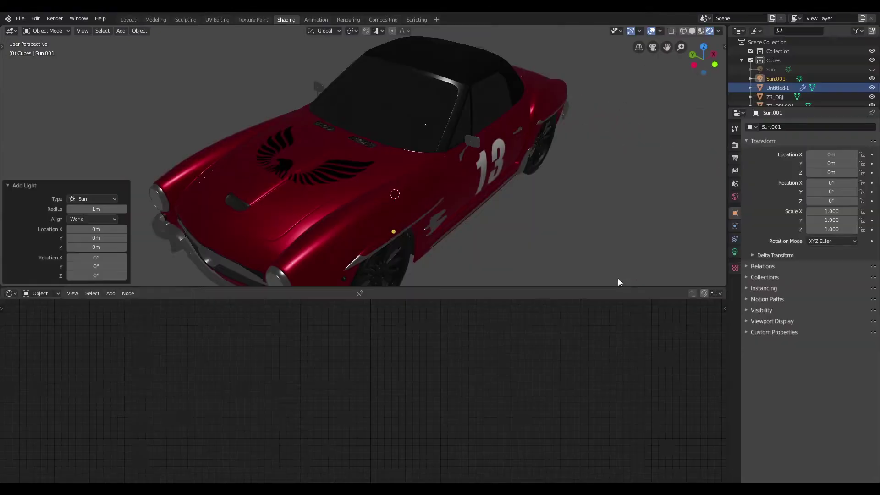
pyautogui.click(735, 253)
pyautogui.click(836, 187)
pyautogui.write('5')
pyautogui.press('Return')
# Step: Examine the car's front and the number 13 door decal under the stronger sun light
pyautogui.scroll(8, 486, 204)
pyautogui.moveTo(483, 201); pyautogui.dragTo(567, 205, button='middle')
pyautogui.scroll(-4, 567, 205)
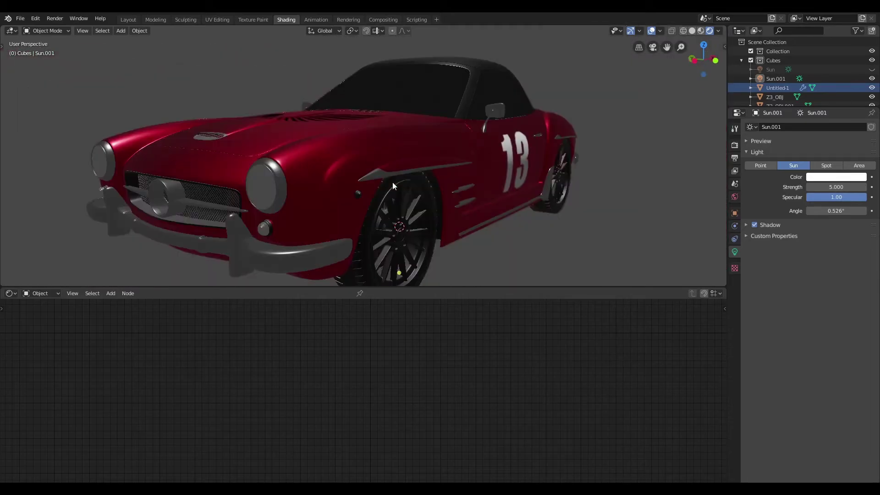
pyautogui.scroll(3, 434, 213)
pyautogui.moveTo(392, 182); pyautogui.dragTo(522, 197, button='middle')
pyautogui.scroll(-2, 600, 199)
pyautogui.scroll(2, 558, 210)
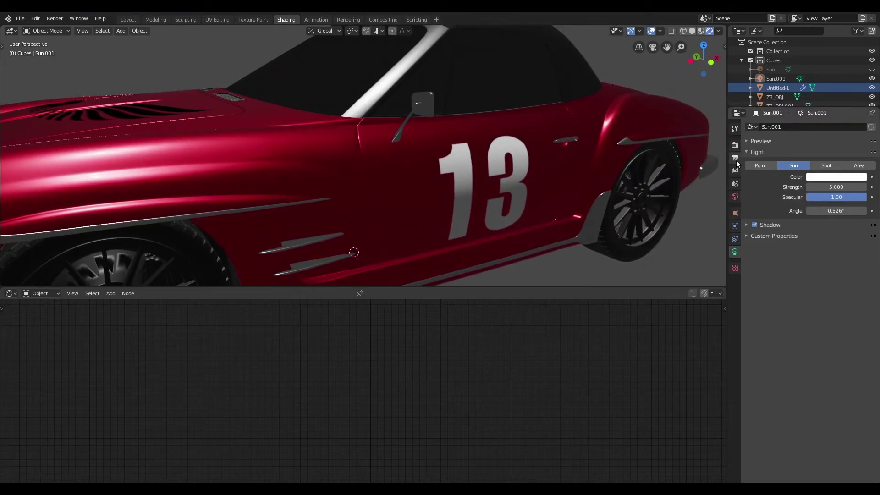
# Step: Set the render engine to Cycles and maximize the viewport to preview the decals
pyautogui.click(735, 144)
pyautogui.click(830, 127)
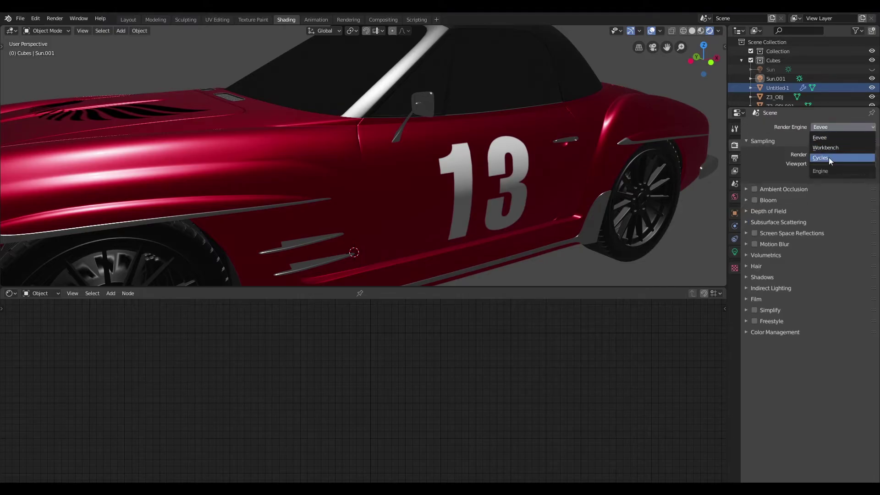
pyautogui.click(828, 157)
pyautogui.hotkey('ctrl', 'space')
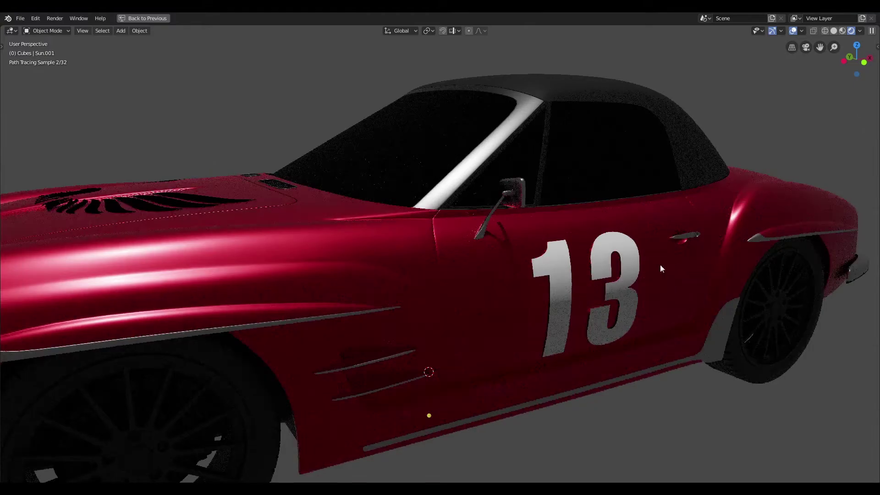
# Step: Examine the number 13 door decal and the eagle hood decal up close in the Cycles preview
pyautogui.moveTo(649, 263)
pyautogui.keyDown('shift'); pyautogui.mouseDown(button='middle')
pyautogui.moveTo(551, 252)
pyautogui.moveTo(581, 243)
pyautogui.moveTo(626, 248)
pyautogui.mouseUp(button='middle'); pyautogui.keyUp('shift')
pyautogui.scroll(1, 581, 243)
pyautogui.scroll(2, 584, 246)
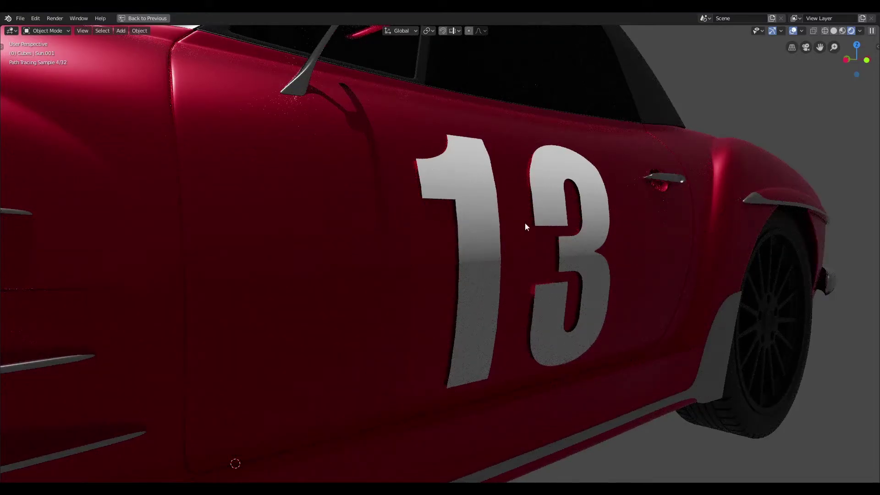
pyautogui.scroll(-6, 381, 184)
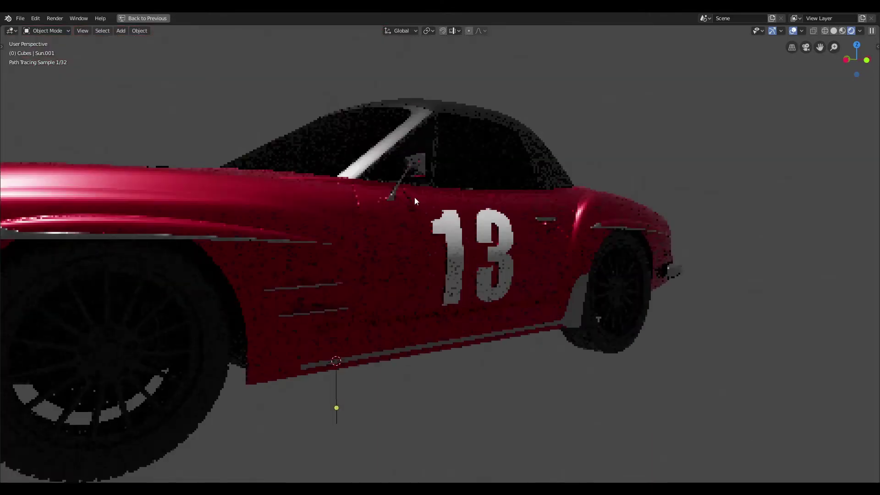
pyautogui.moveTo(414, 200)
pyautogui.mouseDown(button='middle')
pyautogui.moveTo(368, 244)
pyautogui.moveTo(347, 208)
pyautogui.mouseUp(button='middle')
pyautogui.scroll(8, 348, 208)
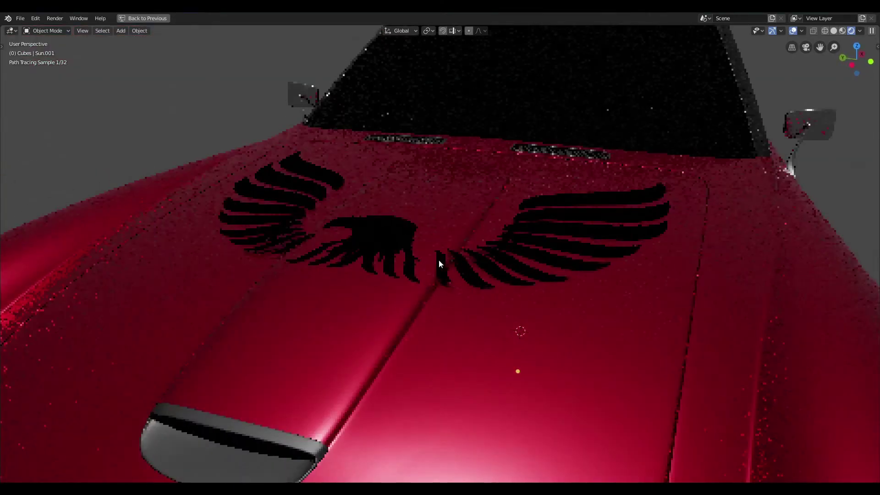
pyautogui.scroll(2, 439, 260)
pyautogui.moveTo(413, 236); pyautogui.dragTo(419, 239, button='middle')
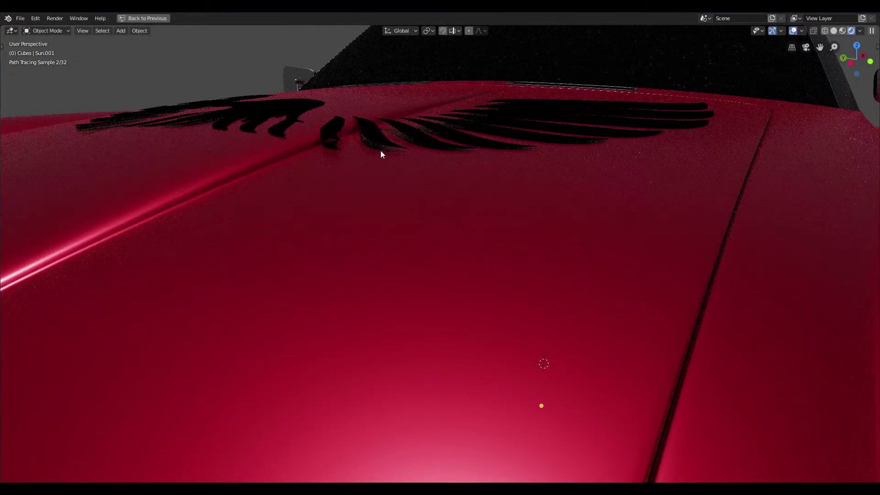
pyautogui.scroll(-6, 477, 183)
pyautogui.moveTo(477, 183)
pyautogui.mouseDown(button='middle')
pyautogui.moveTo(675, 269)
pyautogui.moveTo(568, 272)
pyautogui.moveTo(409, 251)
pyautogui.mouseUp(button='middle')
pyautogui.scroll(2, 568, 268)
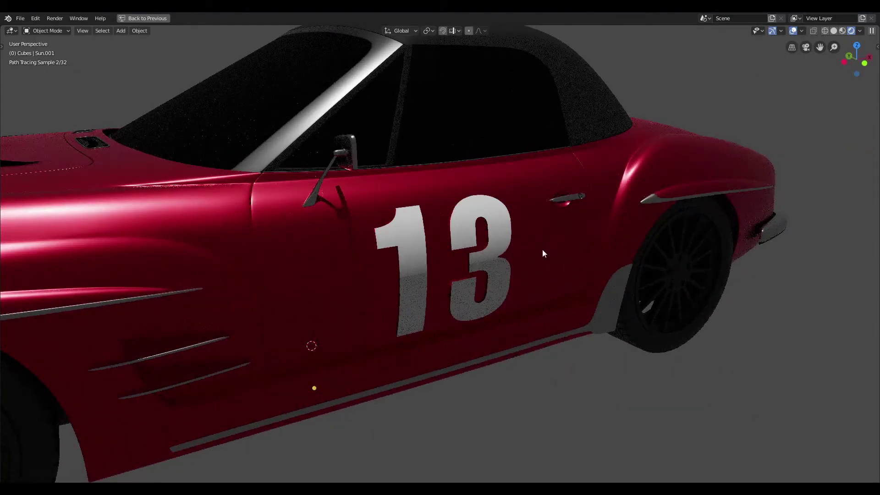
# Step: Restore the full workspace layout and switch the viewport to Look Dev shading with the car's side in view
pyautogui.hotkey('ctrl', 'space')
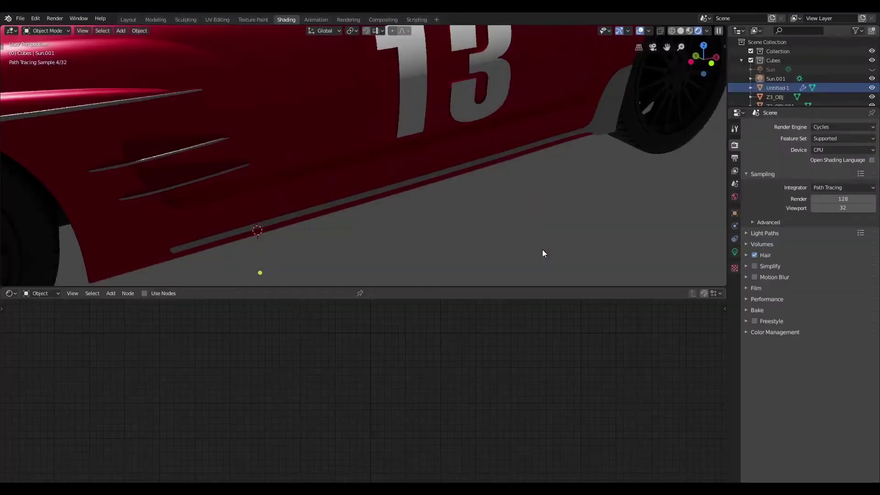
pyautogui.scroll(-2, 539, 238)
pyautogui.moveTo(463, 191); pyautogui.dragTo(527, 208, button='middle')
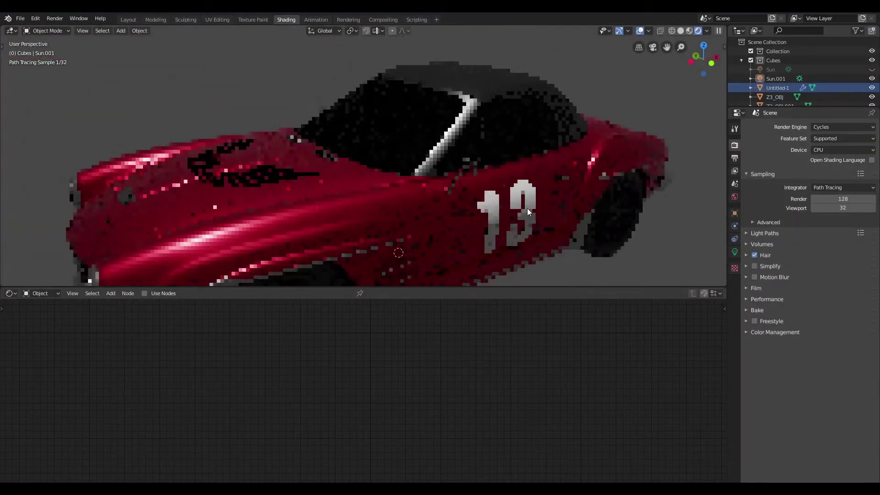
pyautogui.press('z')
pyautogui.click(559, 273)
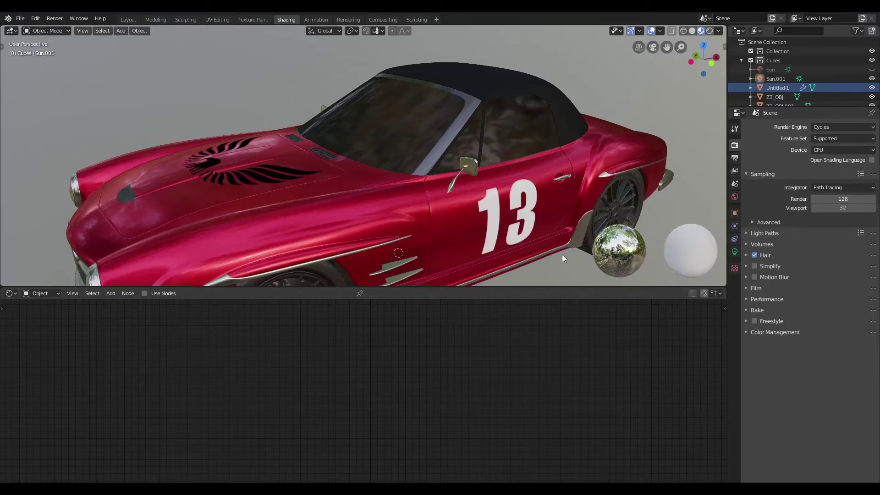
pyautogui.moveTo(562, 254); pyautogui.dragTo(516, 197, button='middle')
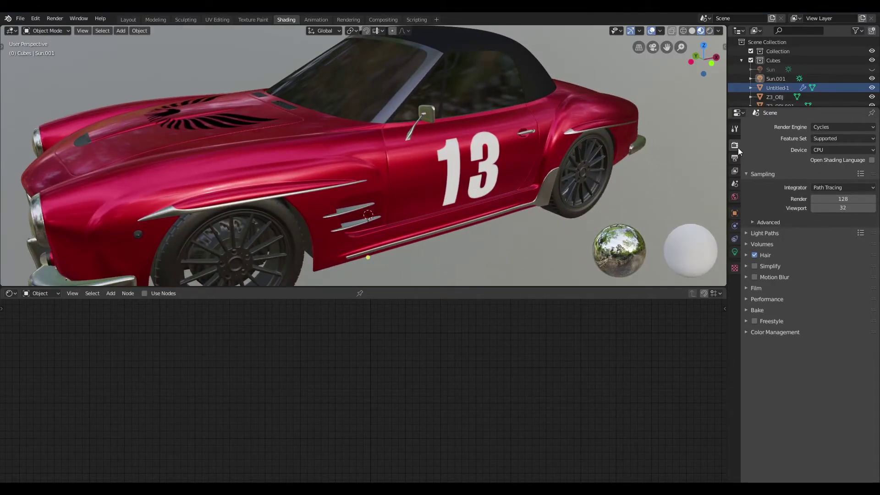
# Step: Set the number 13 decal's Subdivision modifier to 4 render and 4 viewport levels
pyautogui.click(488, 158)
pyautogui.click(735, 226)
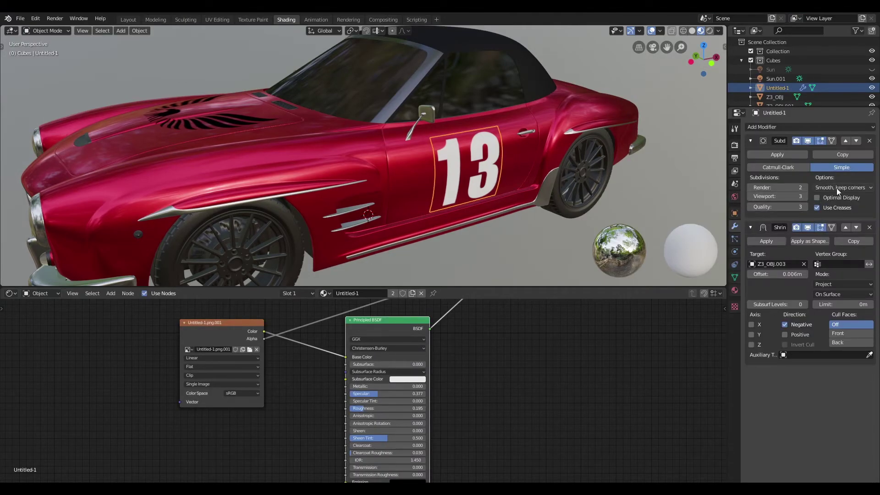
pyautogui.click(785, 187)
pyautogui.write('4')
pyautogui.press('Return')
pyautogui.moveTo(650, 187); pyautogui.dragTo(530, 205, button='middle')
pyautogui.scroll(3, 525, 182)
pyautogui.scroll(2, 530, 205)
pyautogui.click(777, 196)
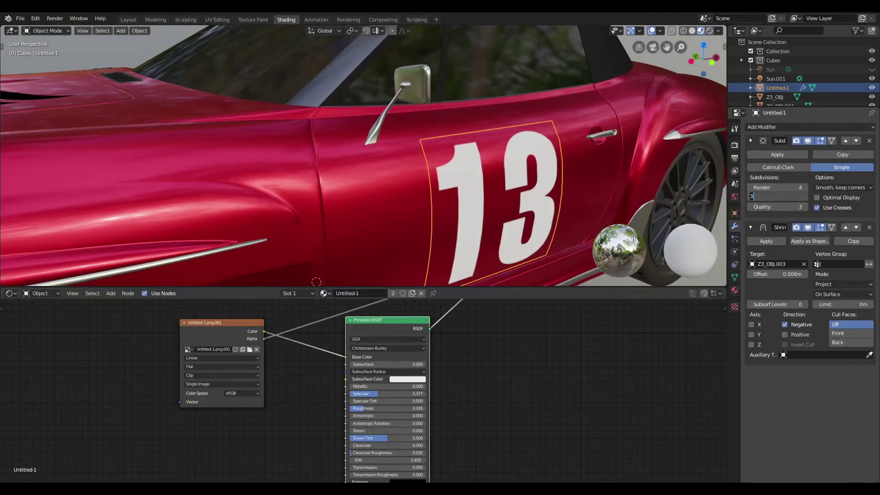
pyautogui.press('Return')
pyautogui.scroll(2, 703, 238)
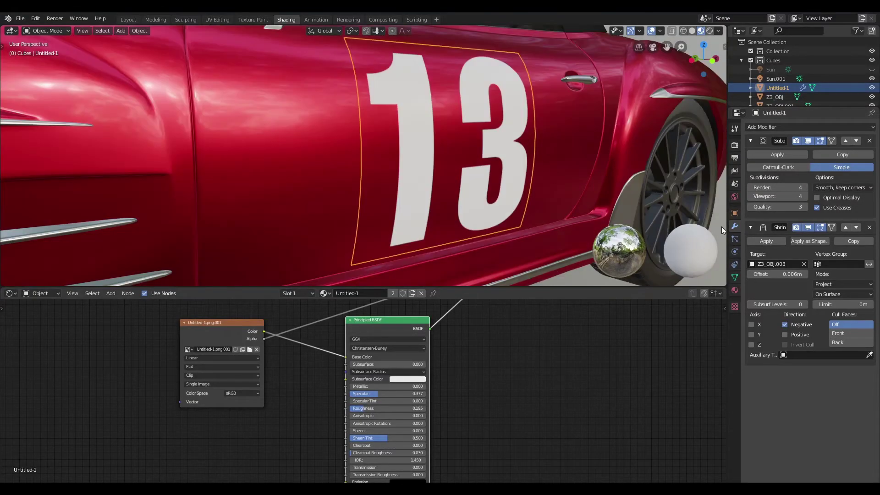
# Step: Try smaller Shrinkwrap offsets on the number 13 decal, ending with 0.0015 m
pyautogui.moveTo(790, 274); pyautogui.dragTo(786, 274)
pyautogui.click(791, 274)
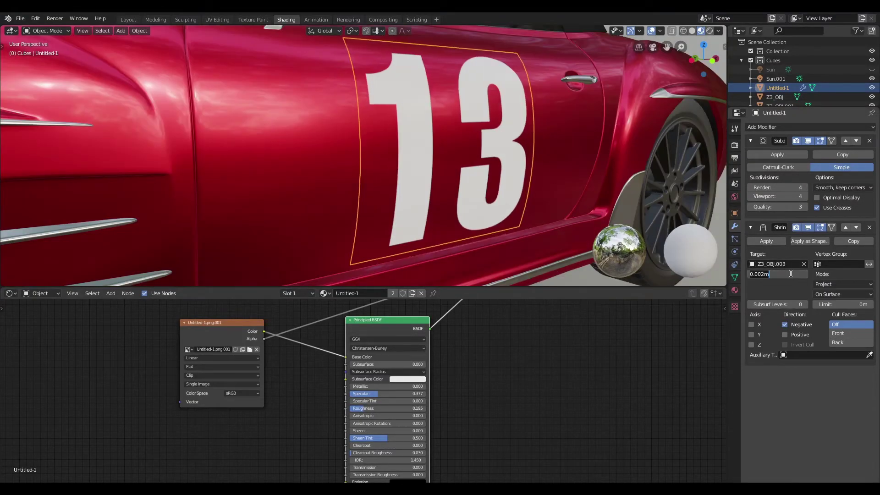
pyautogui.hotkey('ctrl', 'a')
pyautogui.write('1.5')
pyautogui.press('Return')
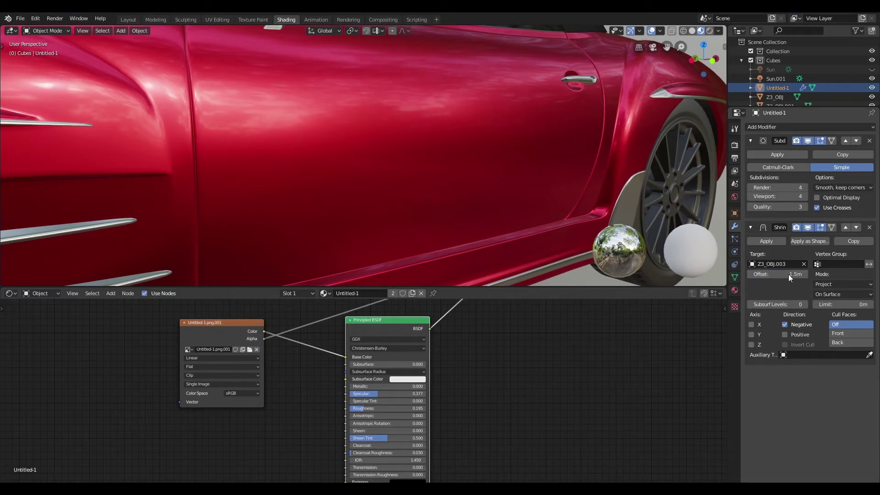
pyautogui.doubleClick(786, 274)
pyautogui.press('BackSpace')
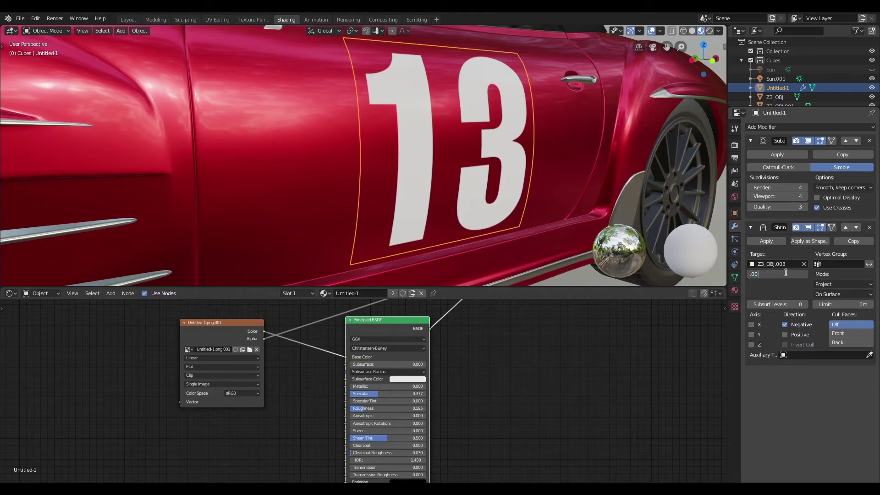
pyautogui.write('.0015')
pyautogui.press('Return')
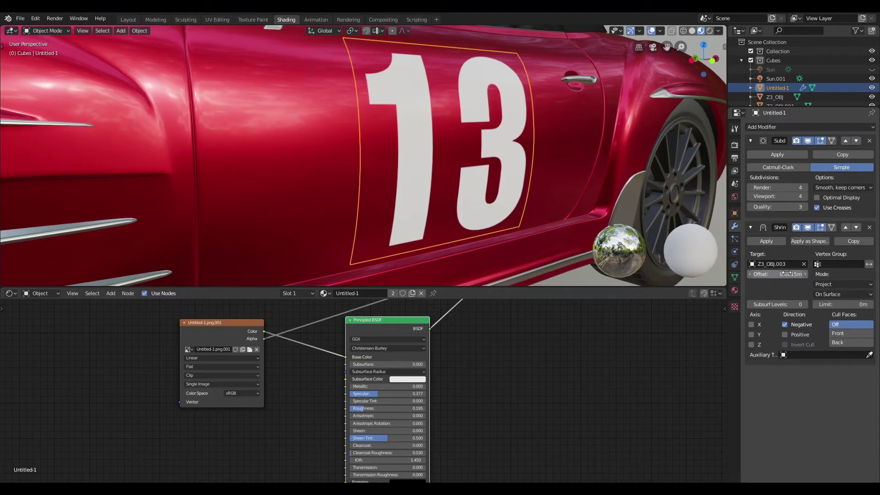
# Step: Try a Shrinkwrap offset of 0.0009 m on the number 13 decal and inspect its fit up close
pyautogui.doubleClick(786, 273)
pyautogui.press('BackSpace')
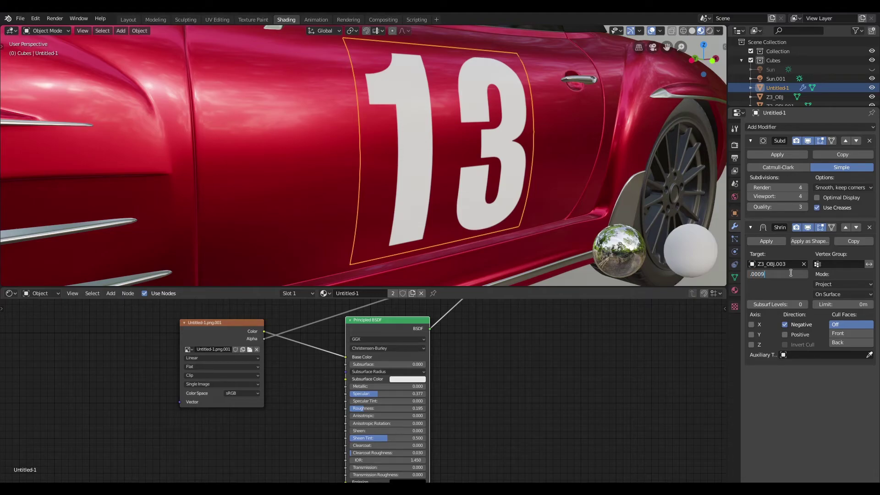
pyautogui.write('.0009')
pyautogui.press('Return')
pyautogui.moveTo(522, 103); pyautogui.dragTo(514, 123, button='middle')
pyautogui.scroll(5, 514, 125)
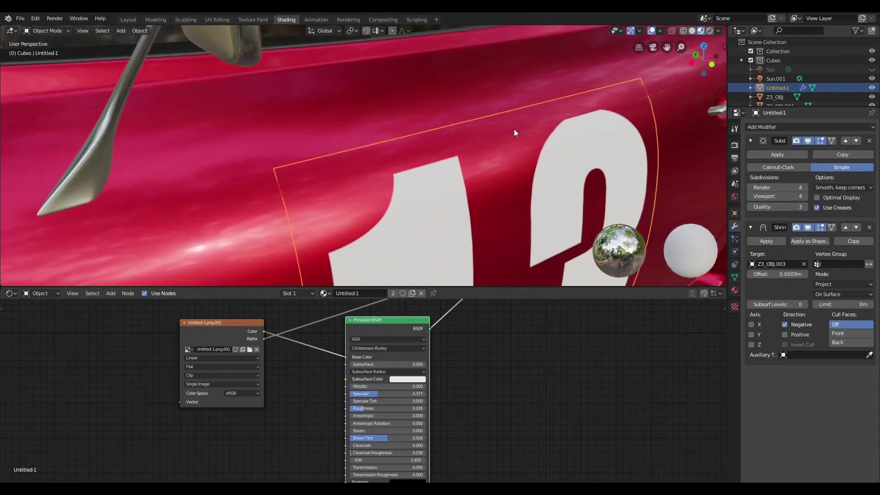
# Step: Set the number 13 decal's Shrinkwrap offset to 0.002 m
pyautogui.doubleClick(787, 273)
pyautogui.press('BackSpace')
pyautogui.write('.0')
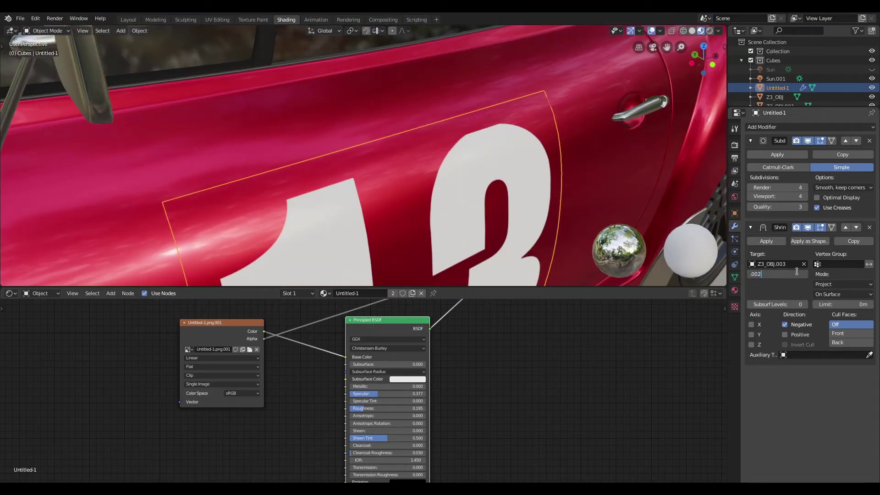
pyautogui.write('02')
pyautogui.press('Return')
pyautogui.scroll(-5, 573, 180)
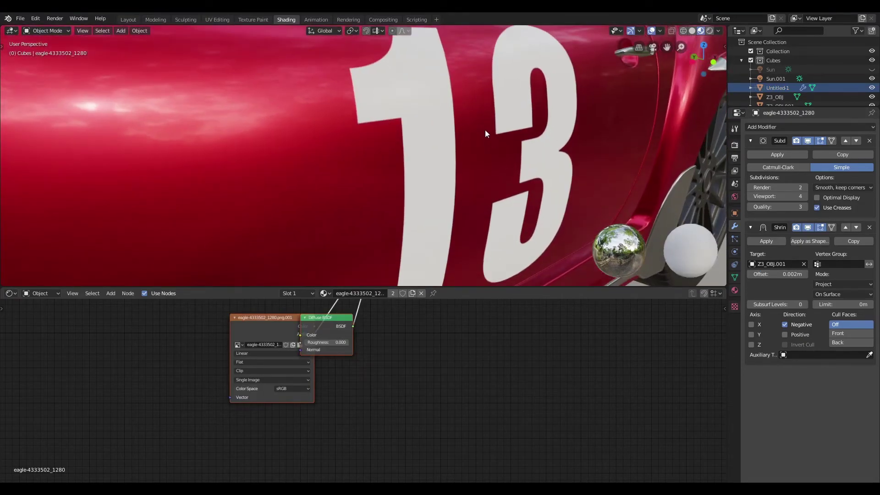
# Step: Switch the viewport to Rendered shading and maximize it to preview the adjusted decals
pyautogui.press('z')
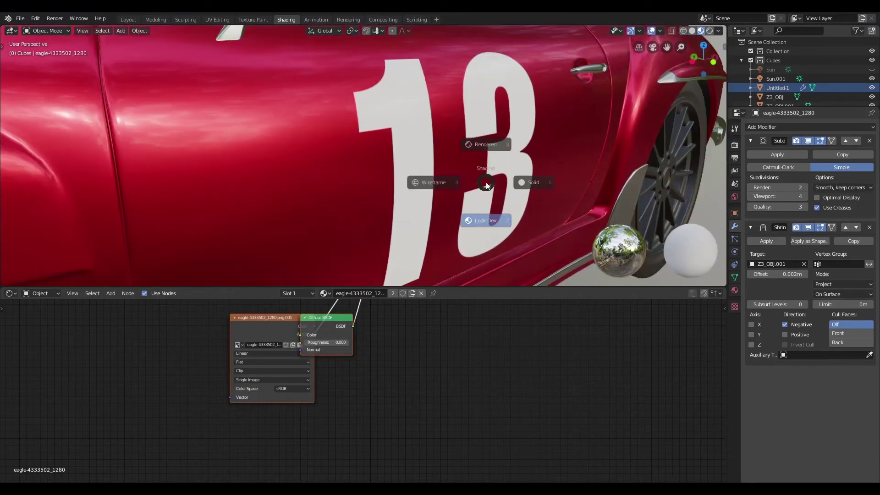
pyautogui.click(487, 149)
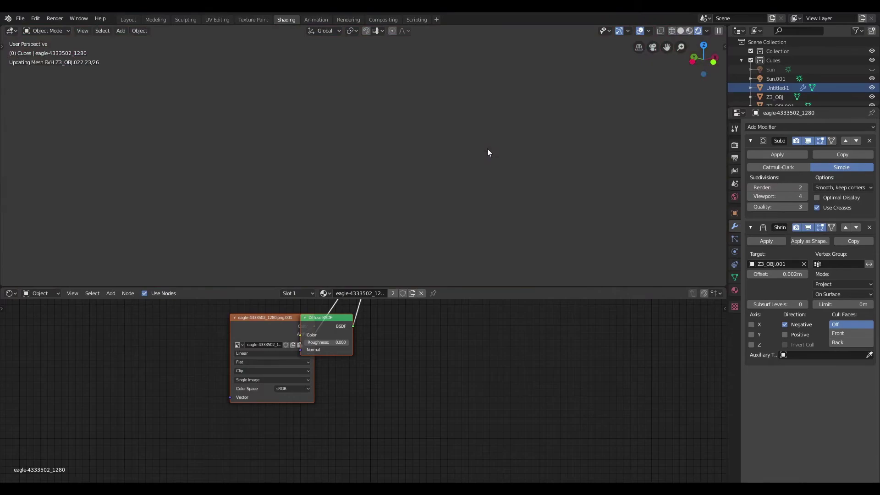
pyautogui.hotkey('ctrl', 'alt', 'space')
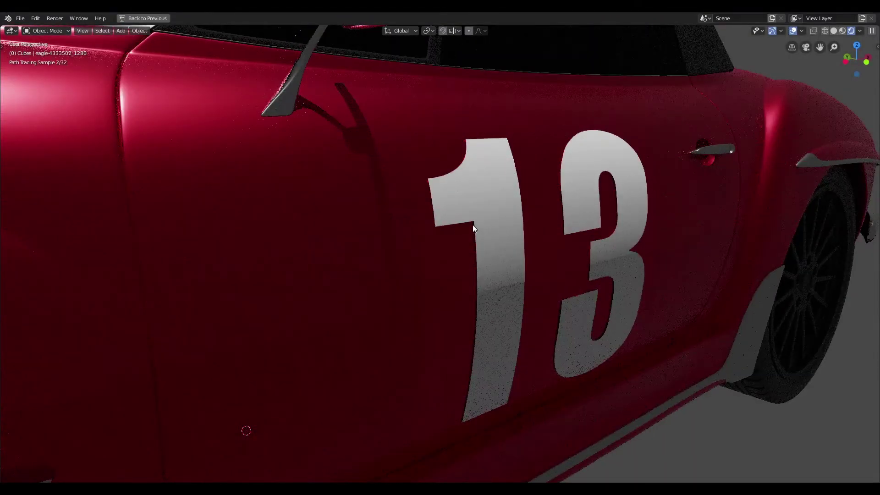
# Step: Examine the adjusted decals on the rendered car from the door, full side and front three-quarter views
pyautogui.scroll(-5, 550, 185)
pyautogui.moveTo(549, 185); pyautogui.dragTo(483, 187, button='middle')
pyautogui.scroll(-4, 483, 187)
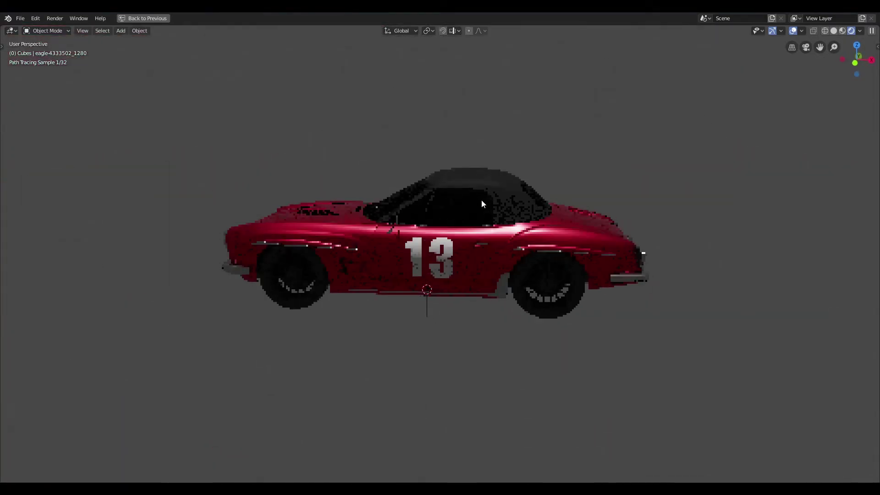
pyautogui.moveTo(474, 257); pyautogui.dragTo(535, 245, button='middle')
pyautogui.moveTo(572, 221)
pyautogui.mouseDown(button='middle')
pyautogui.moveTo(477, 237)
pyautogui.moveTo(505, 187)
pyautogui.moveTo(534, 215)
pyautogui.moveTo(559, 221)
pyautogui.mouseUp(button='middle')
pyautogui.scroll(3, 477, 238)
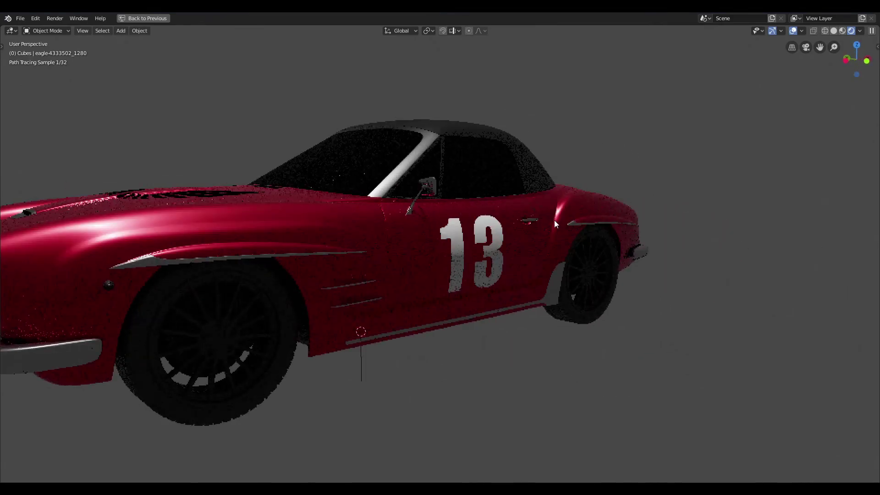
pyautogui.moveTo(473, 201); pyautogui.dragTo(553, 207, button='middle')
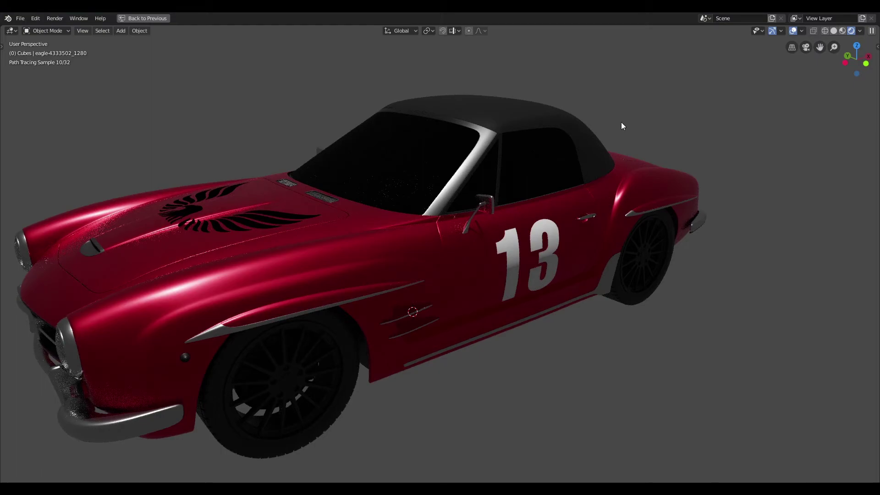
# Step: Return the maximized viewport to Look Dev shading with the whole car in view
pyautogui.scroll(-2, 610, 125)
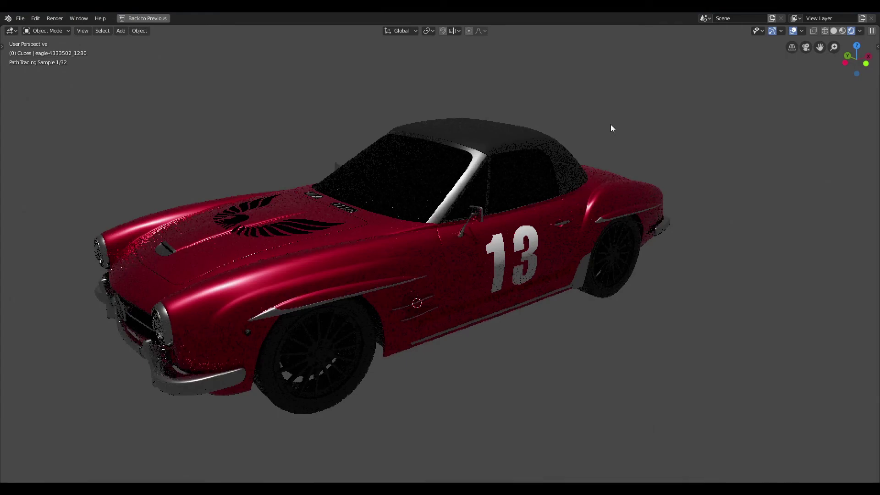
pyautogui.press('z')
pyautogui.click(615, 179)
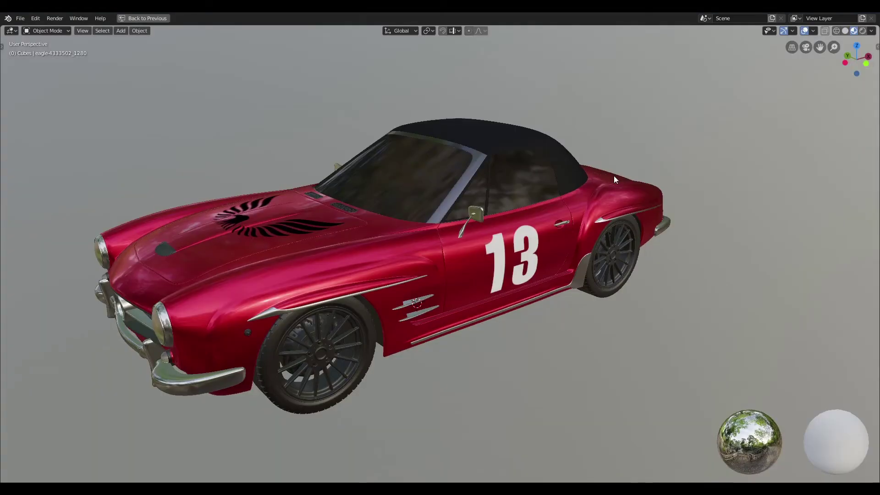
pyautogui.scroll(-2, 669, 157)
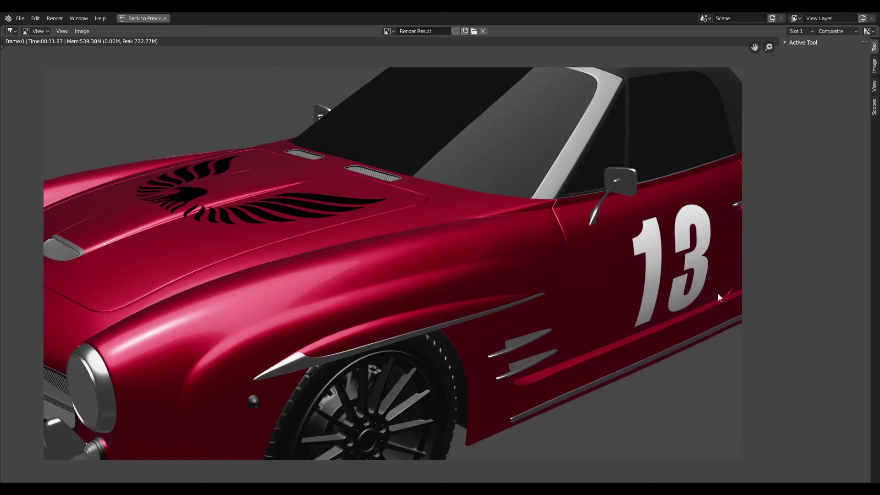
# Step: Inspect the number 13 door decal and the eagle hood decal closely in the finished render in Slot 1
pyautogui.scroll(4, 718, 293)
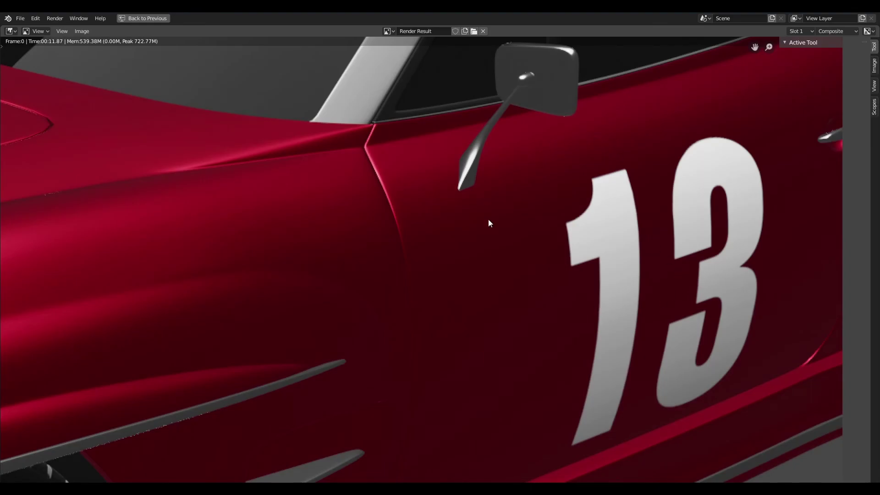
pyautogui.scroll(-4, 461, 243)
pyautogui.moveTo(375, 271); pyautogui.dragTo(448, 267, button='middle')
pyautogui.scroll(5, 333, 246)
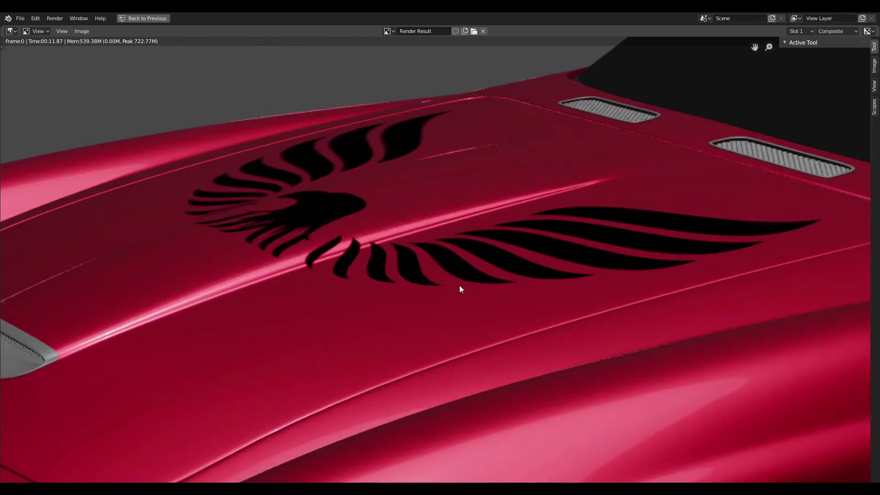
pyautogui.scroll(-2, 460, 285)
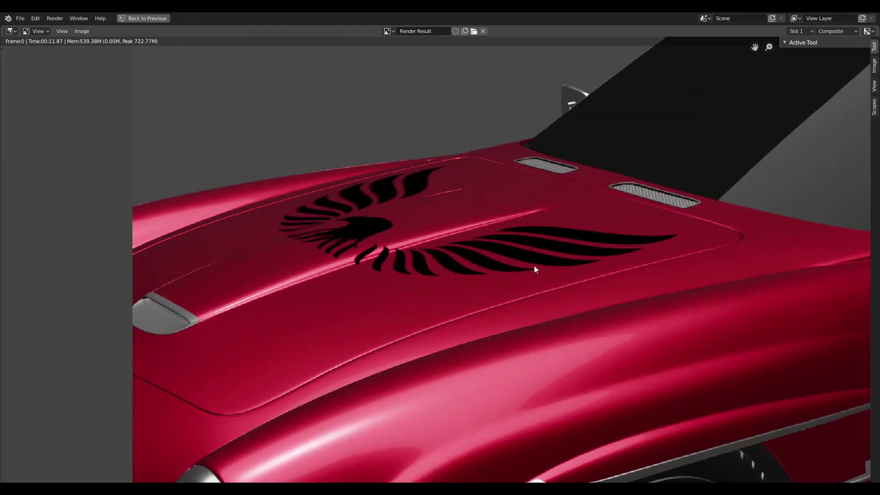
pyautogui.scroll(-2, 535, 267)
pyautogui.moveTo(697, 305); pyautogui.dragTo(358, 239, button='middle')
pyautogui.moveTo(516, 259); pyautogui.dragTo(636, 277, button='middle')
pyautogui.scroll(1, 650, 273)
pyautogui.scroll(1, 674, 278)
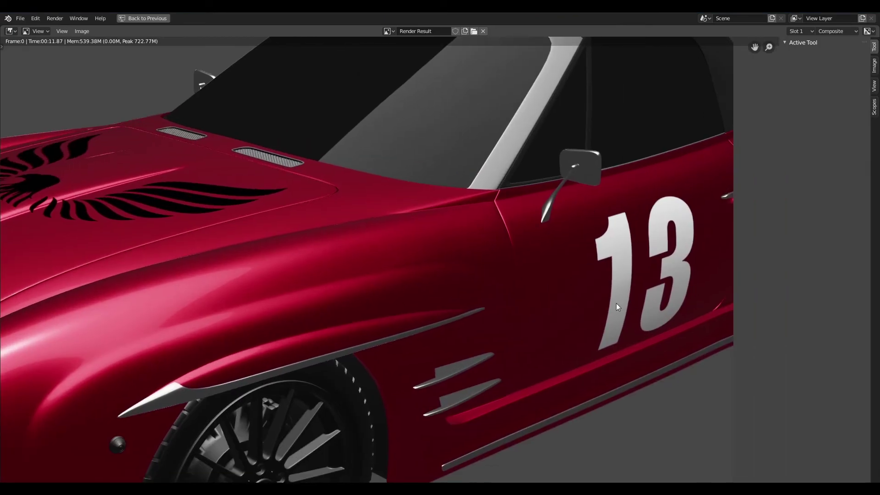
# Step: Bring the whole render result into view and display the render in Slot 2 for comparison
pyautogui.scroll(-2, 693, 216)
pyautogui.moveTo(548, 258); pyautogui.dragTo(633, 258, button='middle')
pyautogui.scroll(1, 642, 259)
pyautogui.click(805, 32)
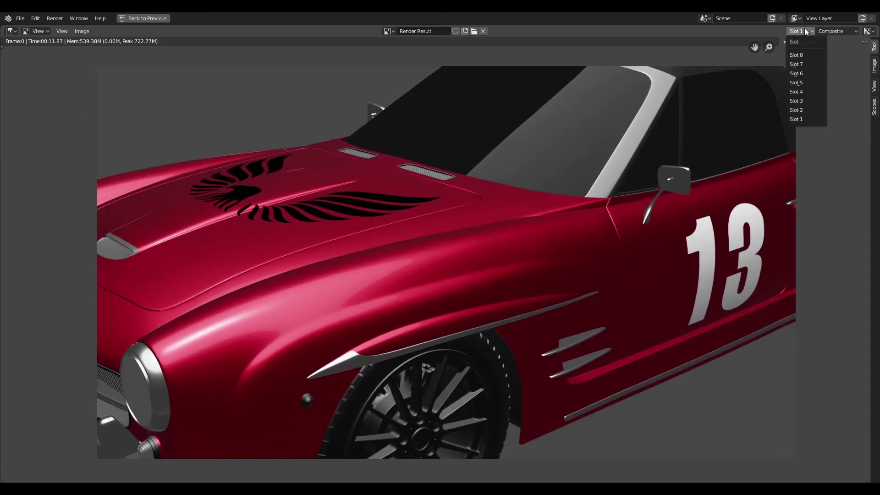
pyautogui.click(807, 109)
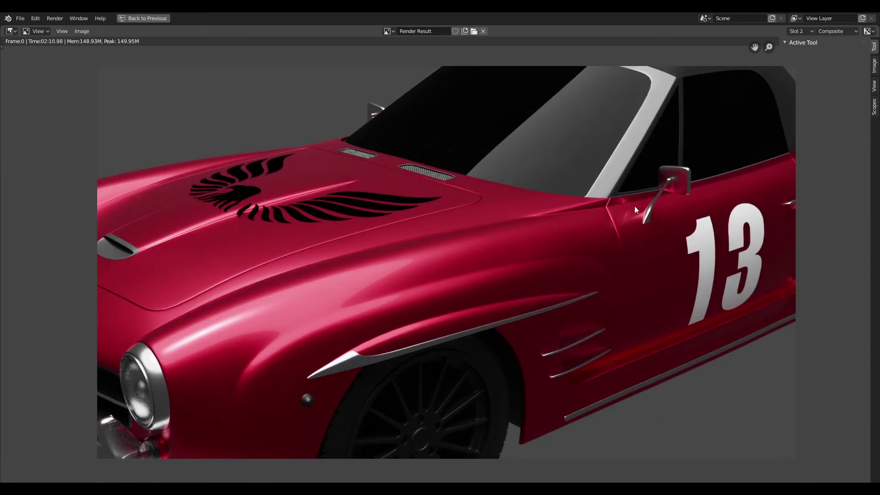
# Step: Inspect the number 13 door decal and the eagle hood decal closely in the Slot 2 render
pyautogui.moveTo(697, 225); pyautogui.dragTo(613, 227, button='middle')
pyautogui.scroll(3, 647, 228)
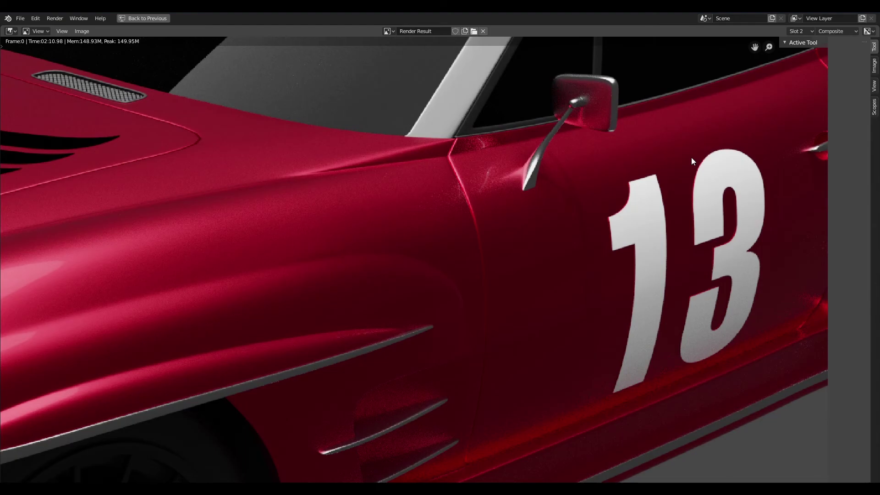
pyautogui.scroll(-2, 558, 285)
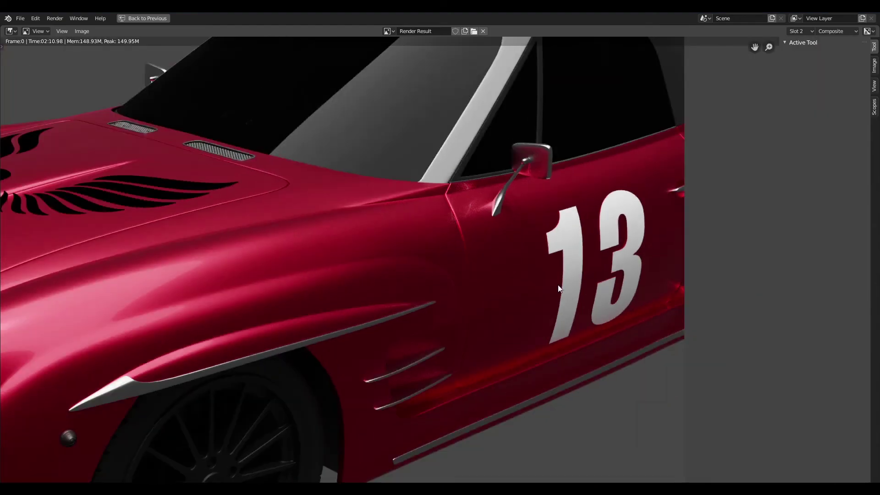
pyautogui.scroll(-2, 555, 282)
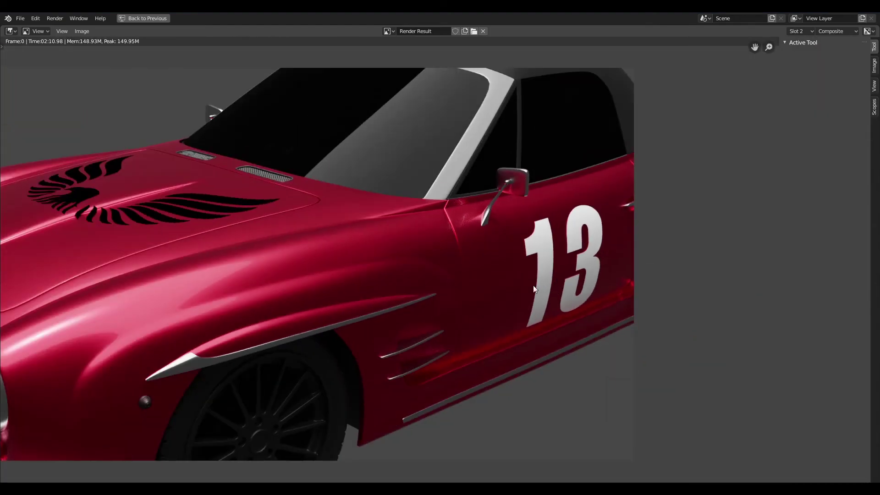
pyautogui.moveTo(518, 279); pyautogui.dragTo(621, 258, button='middle')
pyautogui.scroll(2, 376, 222)
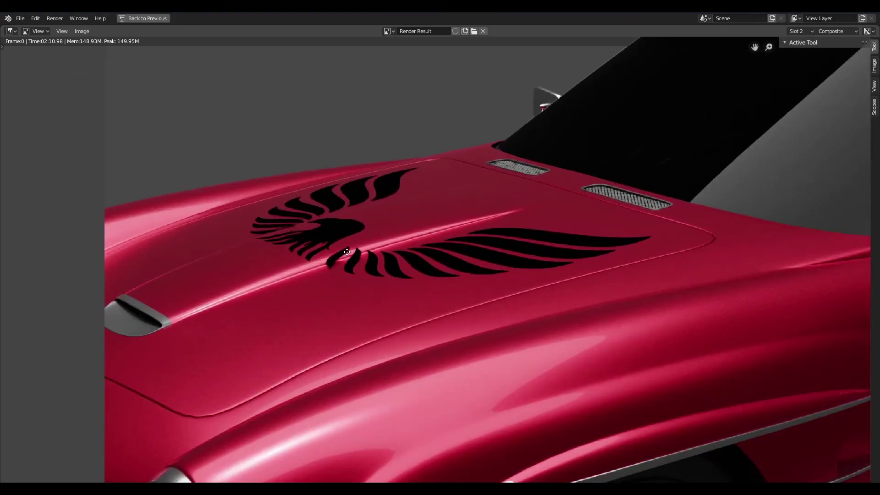
pyautogui.scroll(1, 361, 251)
pyautogui.moveTo(350, 252); pyautogui.dragTo(421, 249, button='middle')
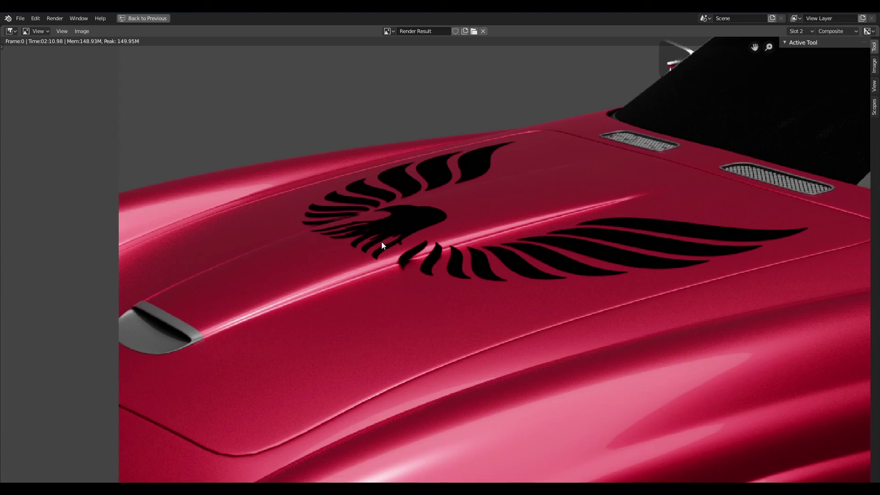
pyautogui.scroll(-2, 491, 262)
pyautogui.scroll(-2, 518, 275)
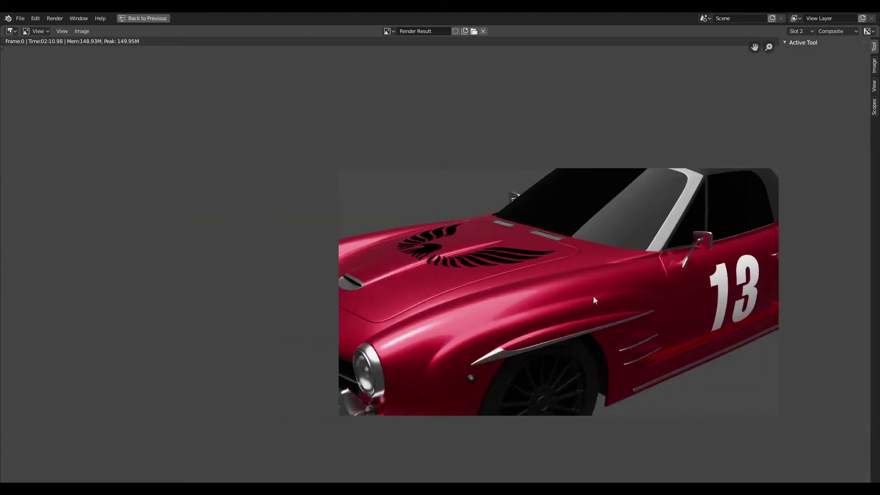
# Step: Reframe the Slot 2 render so the whole image with both decals fills the view
pyautogui.moveTo(595, 297); pyautogui.dragTo(424, 279, button='middle')
pyautogui.scroll(1, 548, 290)
pyautogui.moveTo(548, 290); pyautogui.dragTo(610, 262, button='middle')
pyautogui.scroll(1, 610, 264)
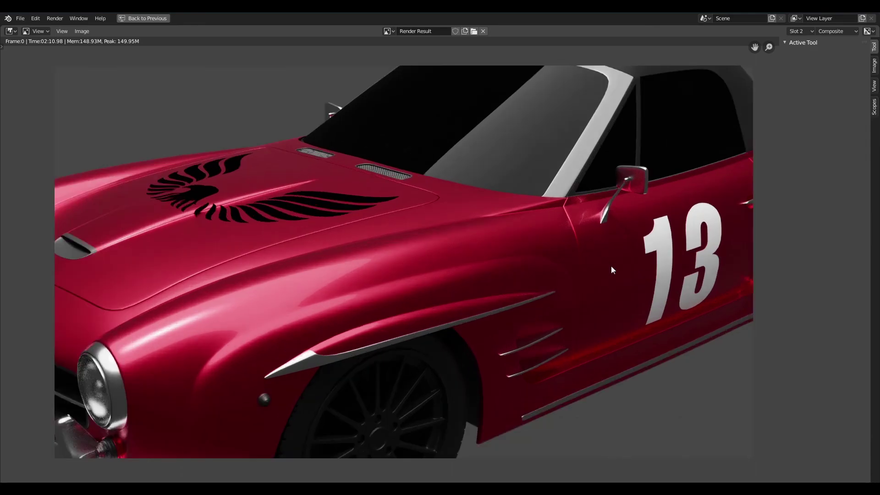